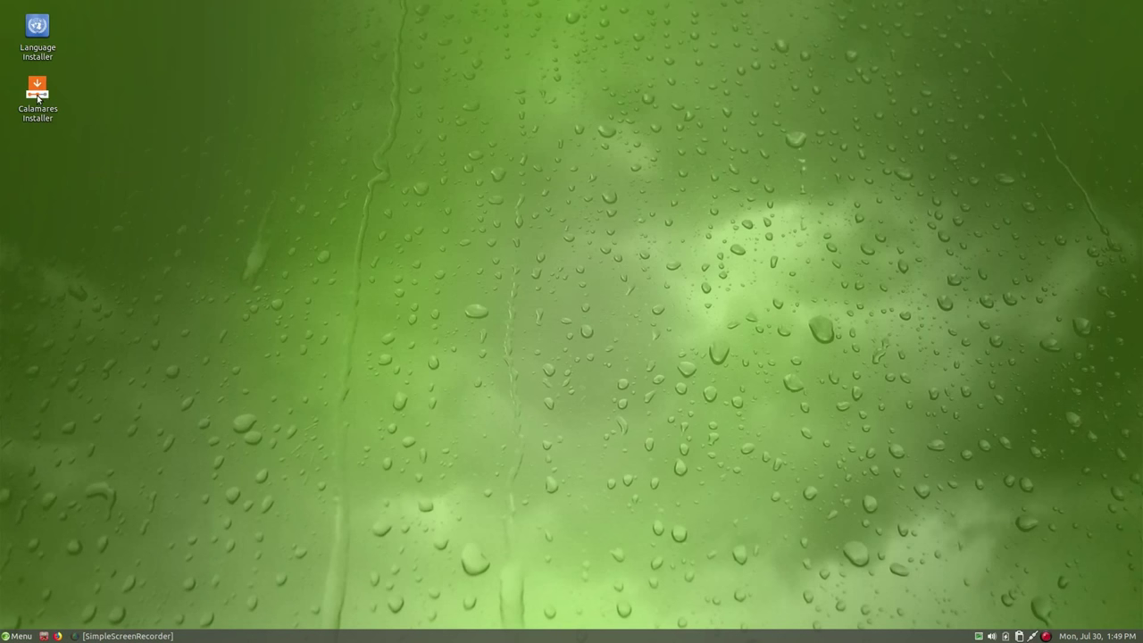
Bring up the Whisker menu listing YaST, Install/Remove Software and Xfce Terminal
{"action": "mouse_move", "coordinate": [38, 98]}
Launch GParted from the System category of the applications menu
{"action": "left_click", "coordinate": [19, 636]}
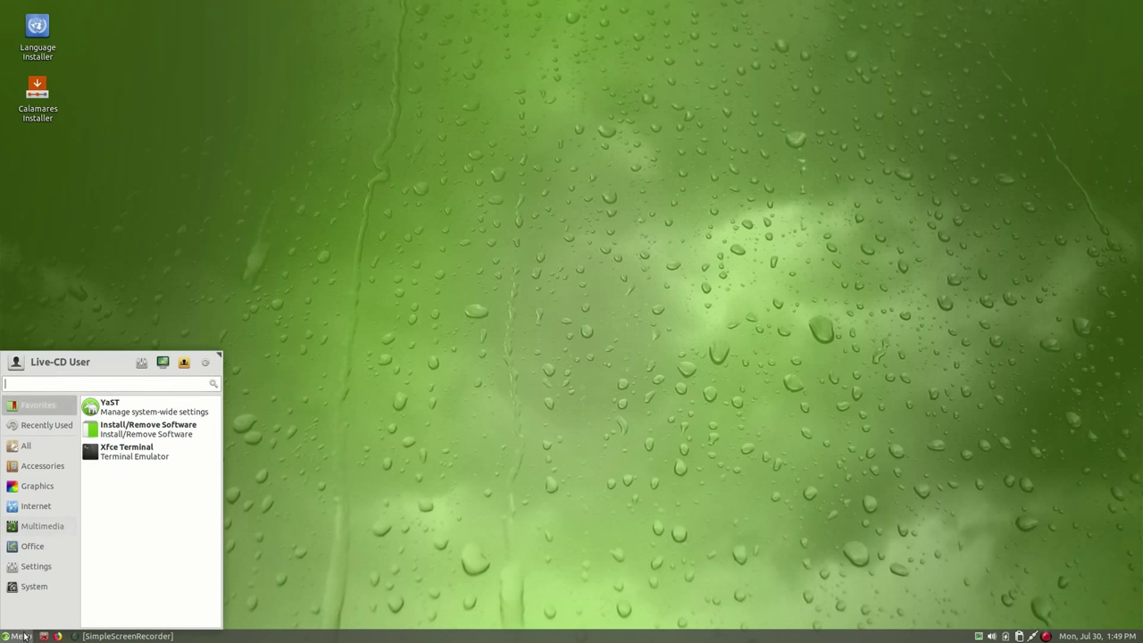
{"action": "left_click", "coordinate": [38, 586]}
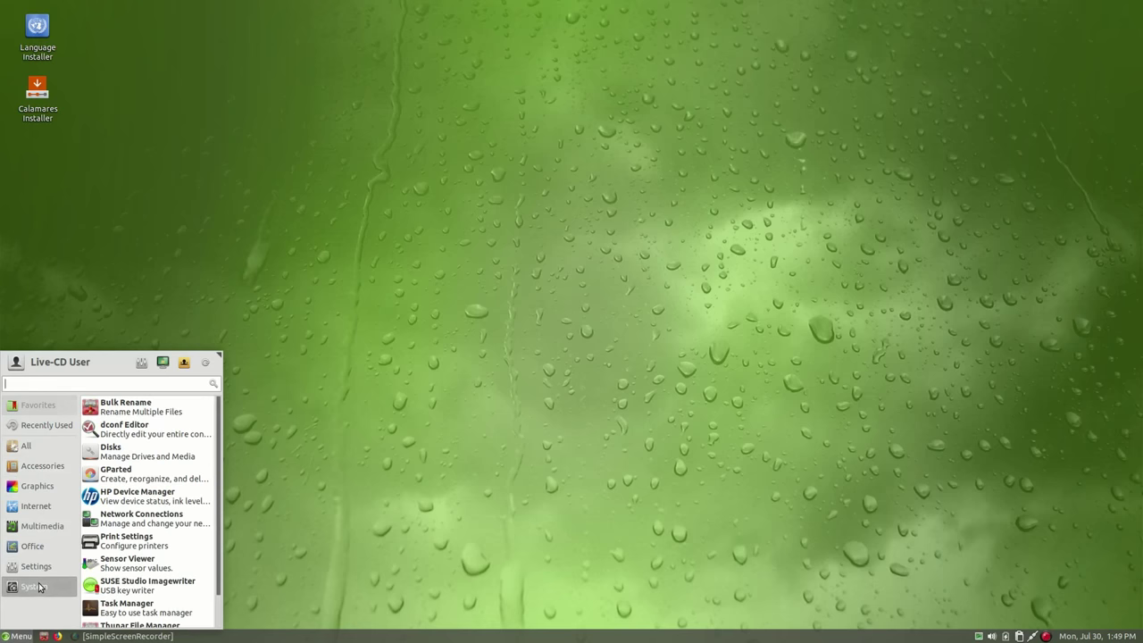
{"action": "left_click", "coordinate": [122, 476]}
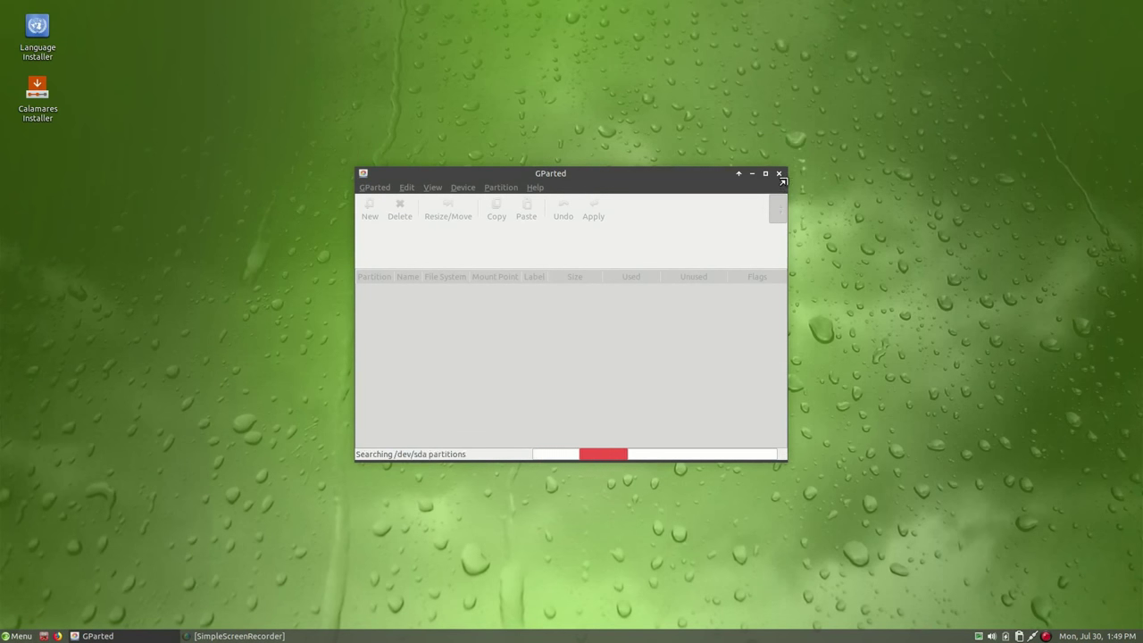
Enlarge and reposition the GParted window, then switch to the 596.17 GiB /dev/sde drive
{"action": "left_click_drag", "start_coordinate": [786, 168], "coordinate": [951, 77]}
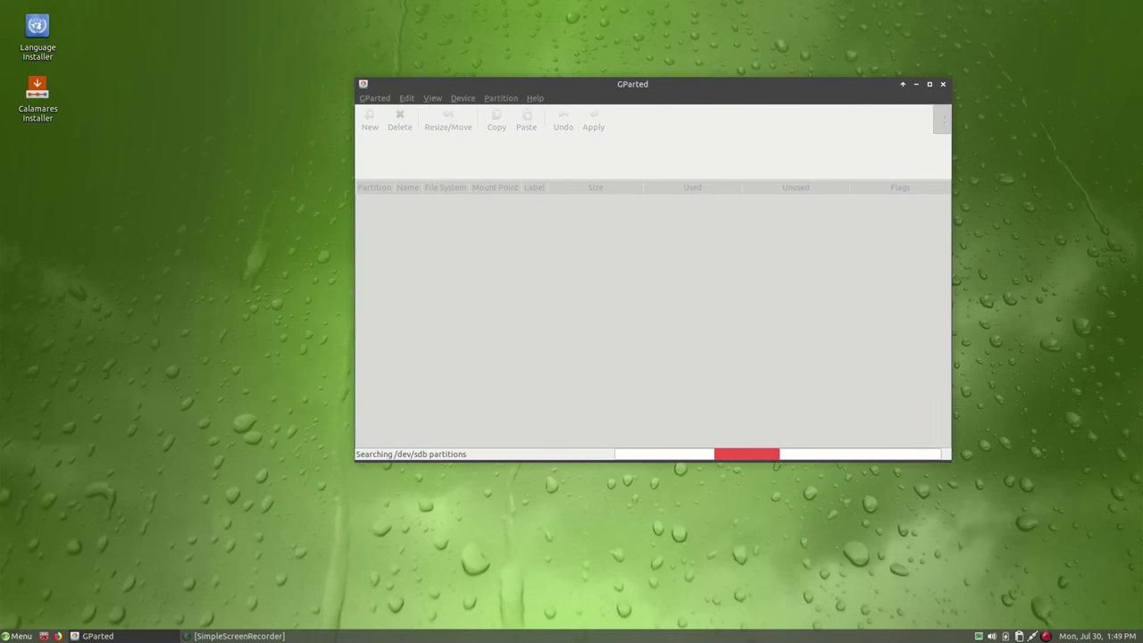
{"action": "left_click_drag", "start_coordinate": [692, 84], "coordinate": [600, 119]}
{"action": "left_click", "coordinate": [802, 154]}
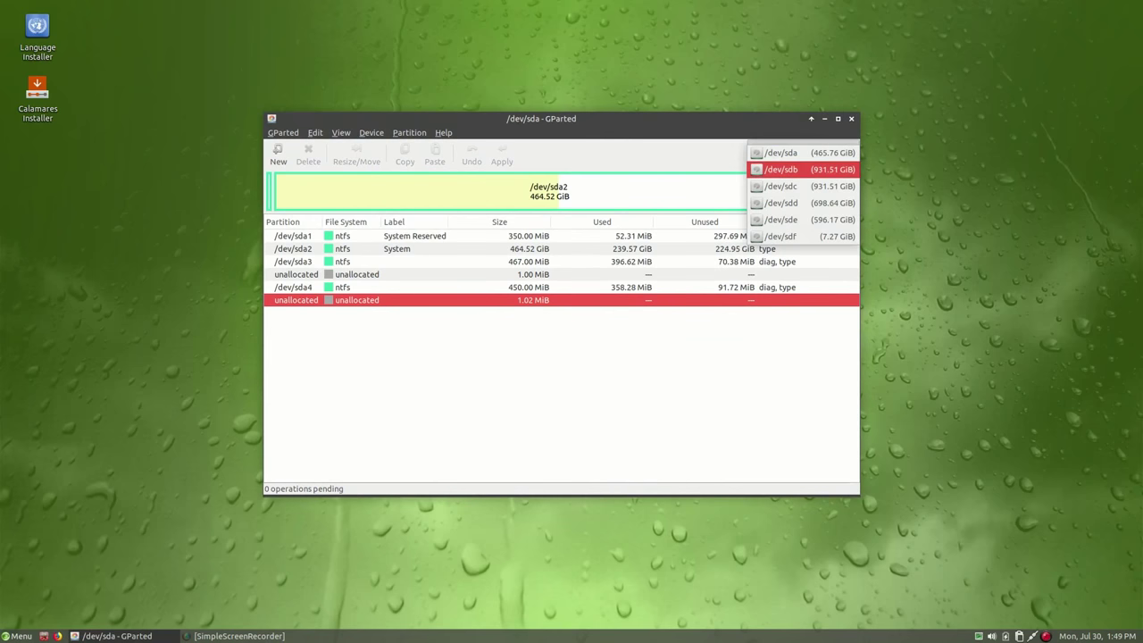
{"action": "key", "text": "Return"}
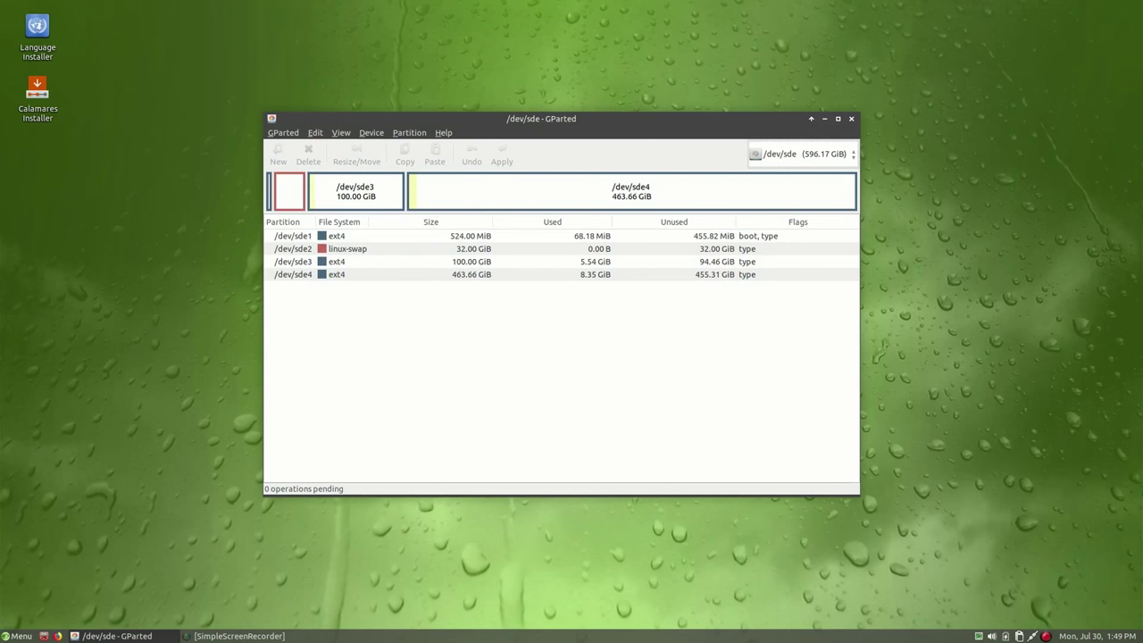
Queue deletion of /dev/sde4, /dev/sde3, the /dev/sde2 swap and /dev/sde1
{"action": "left_click", "coordinate": [379, 274]}
{"action": "right_click", "coordinate": [379, 274]}
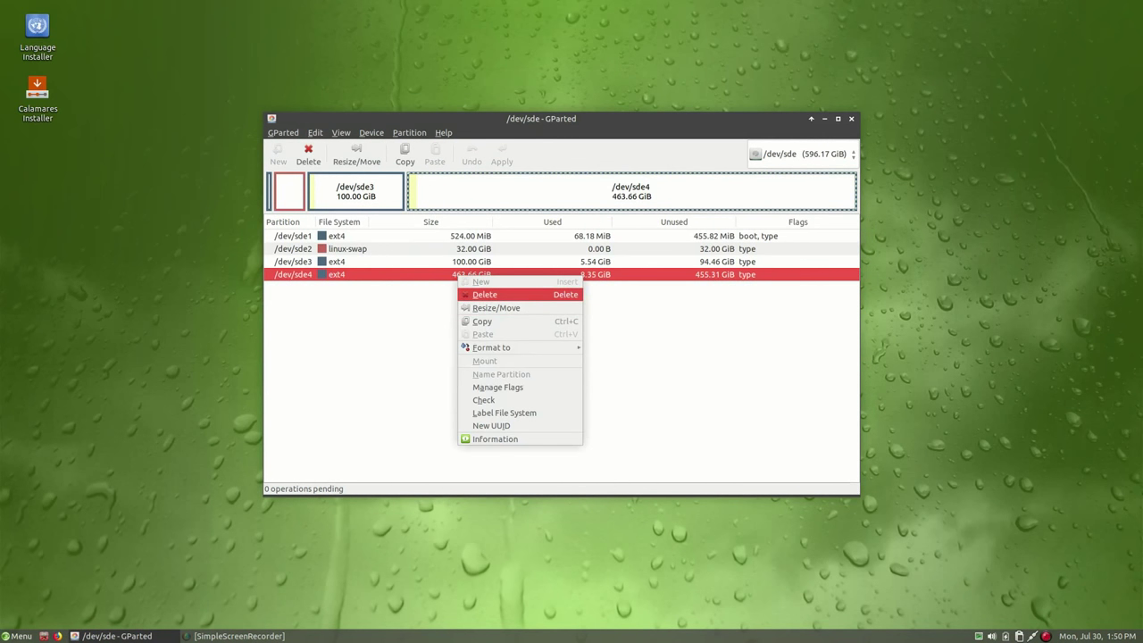
{"action": "left_click", "coordinate": [397, 293]}
{"action": "left_click", "coordinate": [470, 262]}
{"action": "right_click", "coordinate": [470, 263]}
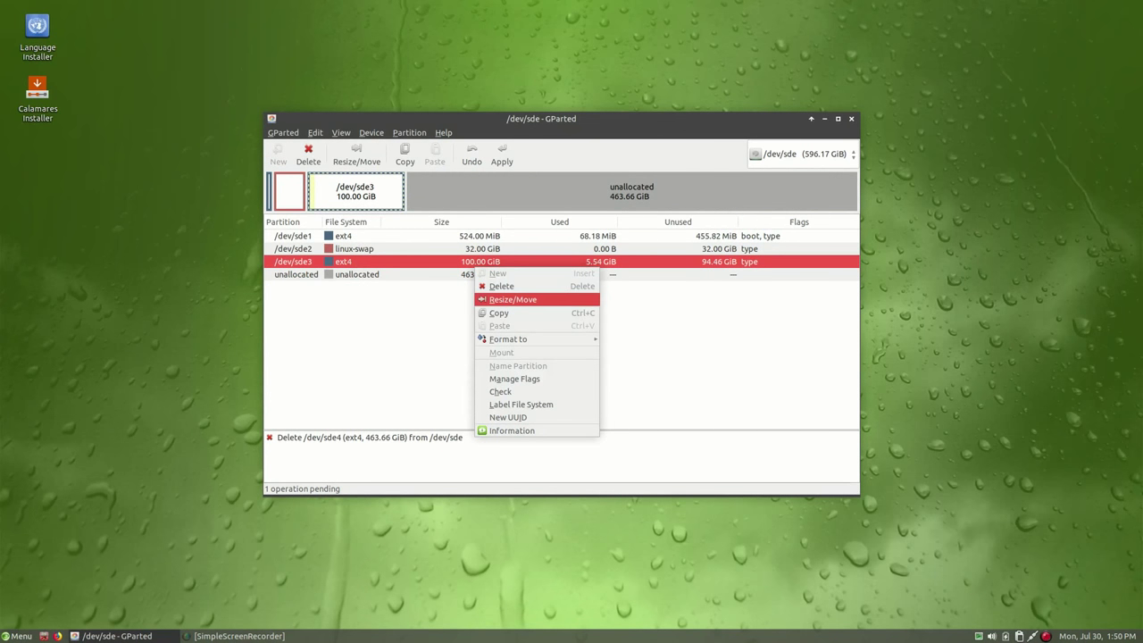
{"action": "left_click", "coordinate": [500, 286]}
{"action": "left_click", "coordinate": [467, 250]}
{"action": "right_click", "coordinate": [467, 250]}
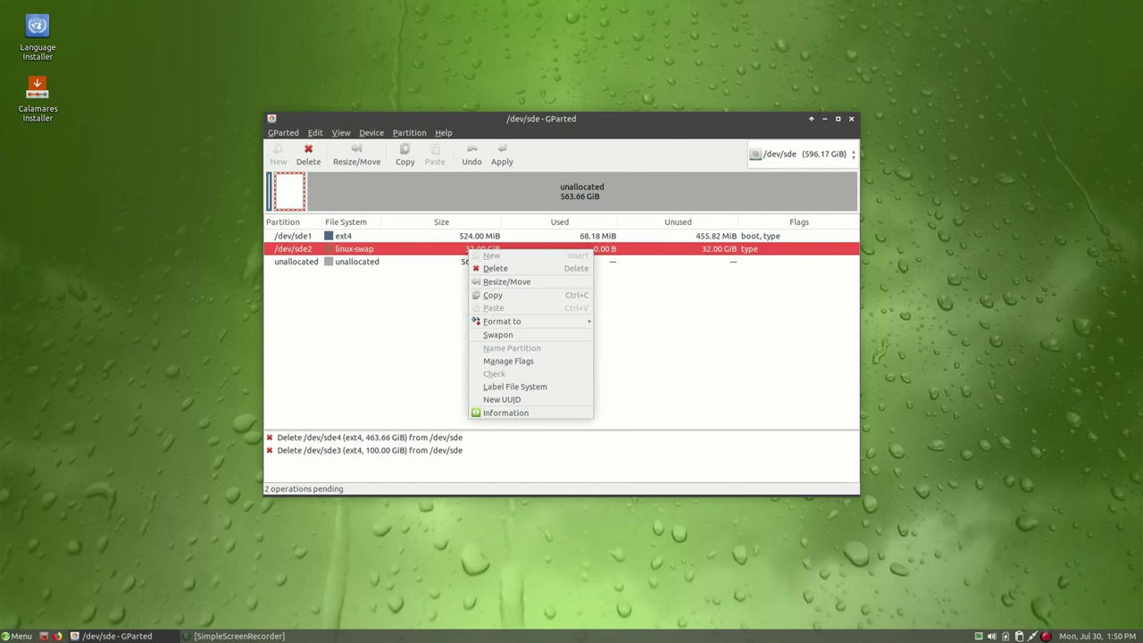
{"action": "left_click", "coordinate": [496, 268]}
{"action": "left_click", "coordinate": [467, 236]}
{"action": "right_click", "coordinate": [467, 236]}
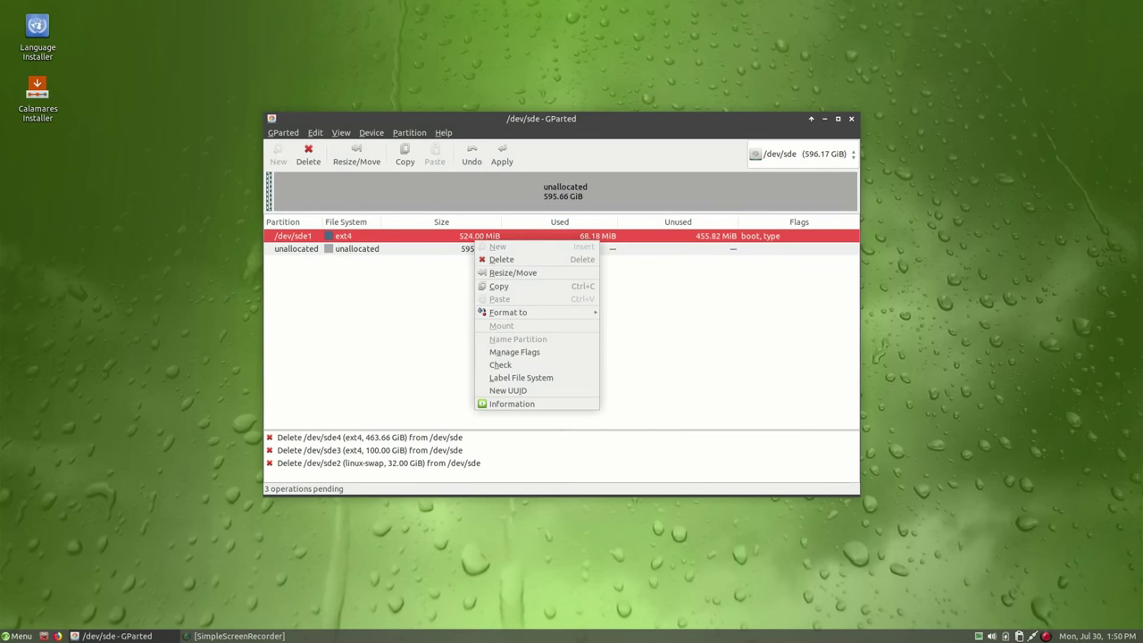
{"action": "left_click", "coordinate": [497, 258]}
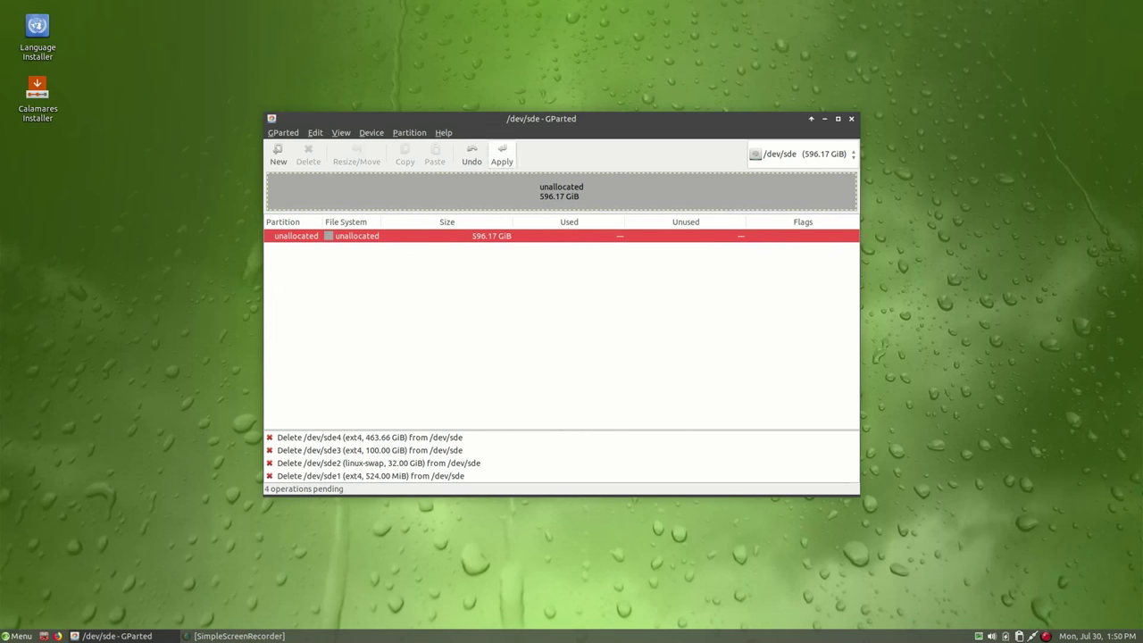
Apply the four pending deletions and close the results report
{"action": "left_click", "coordinate": [502, 155]}
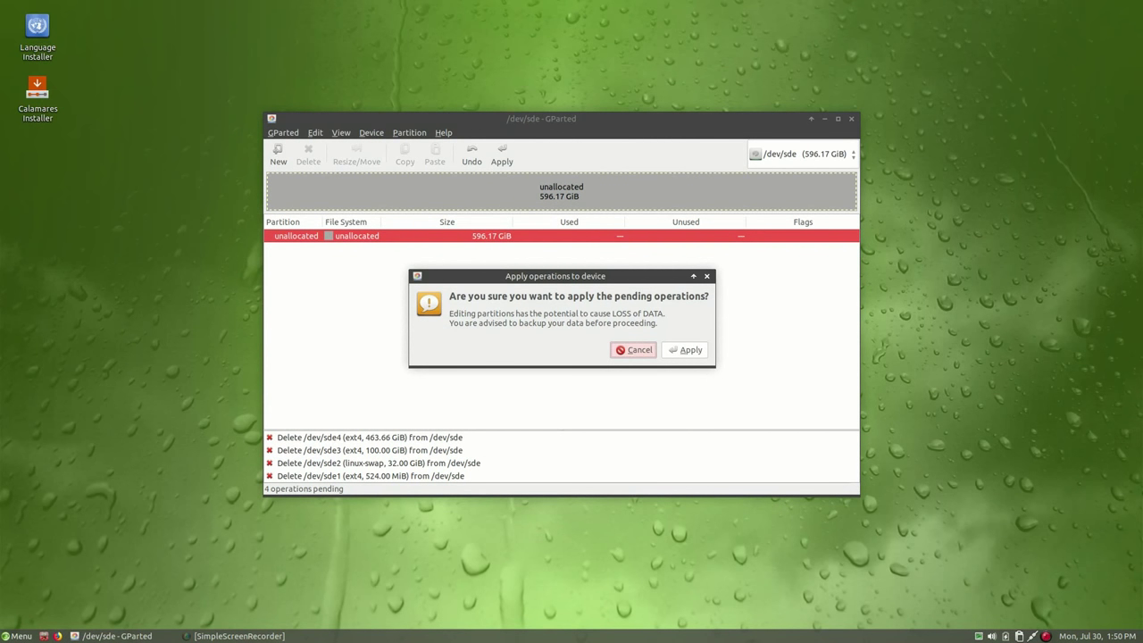
{"action": "key", "text": "alt+a"}
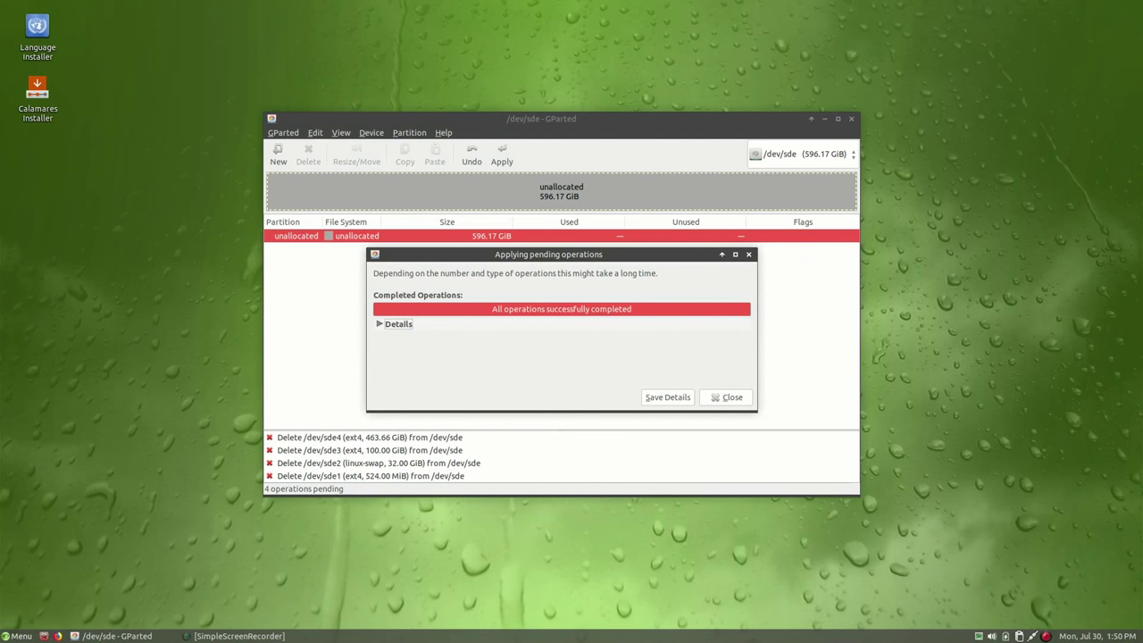
{"action": "key", "text": "alt+c"}
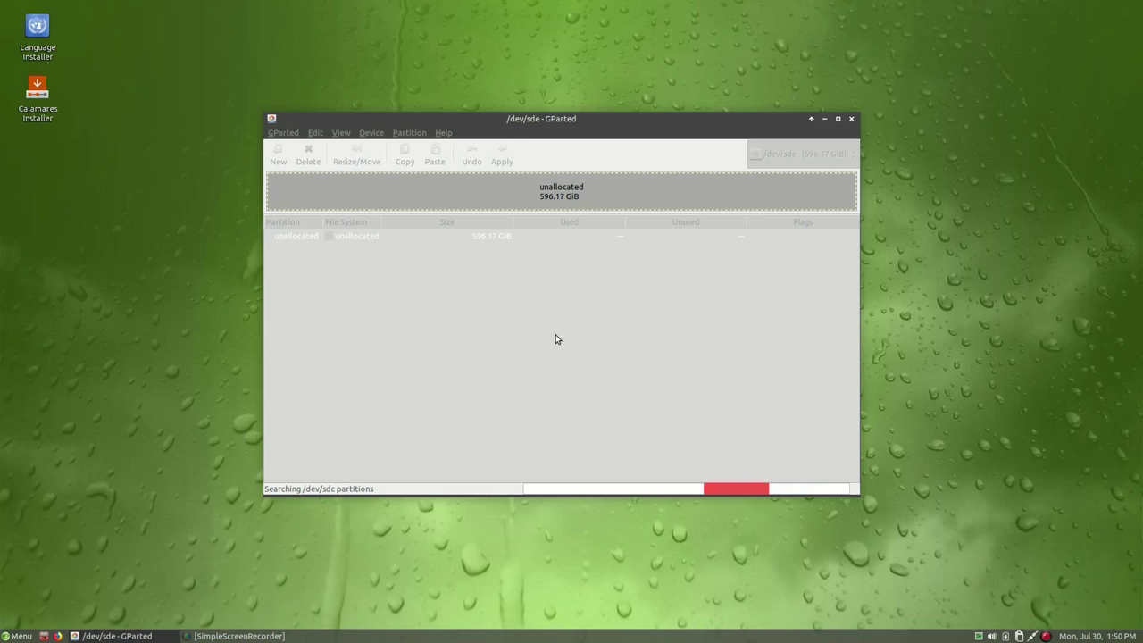
Queue a 512 MiB ext4 partition at the start of the unallocated space
{"action": "right_click", "coordinate": [439, 243]}
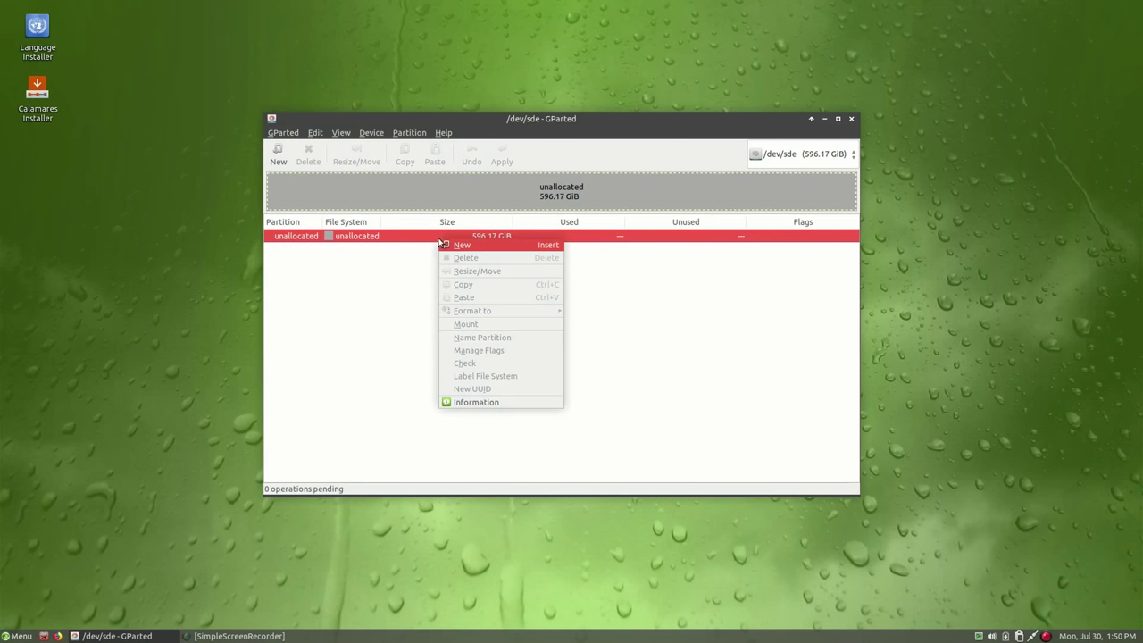
{"action": "left_click", "coordinate": [472, 248]}
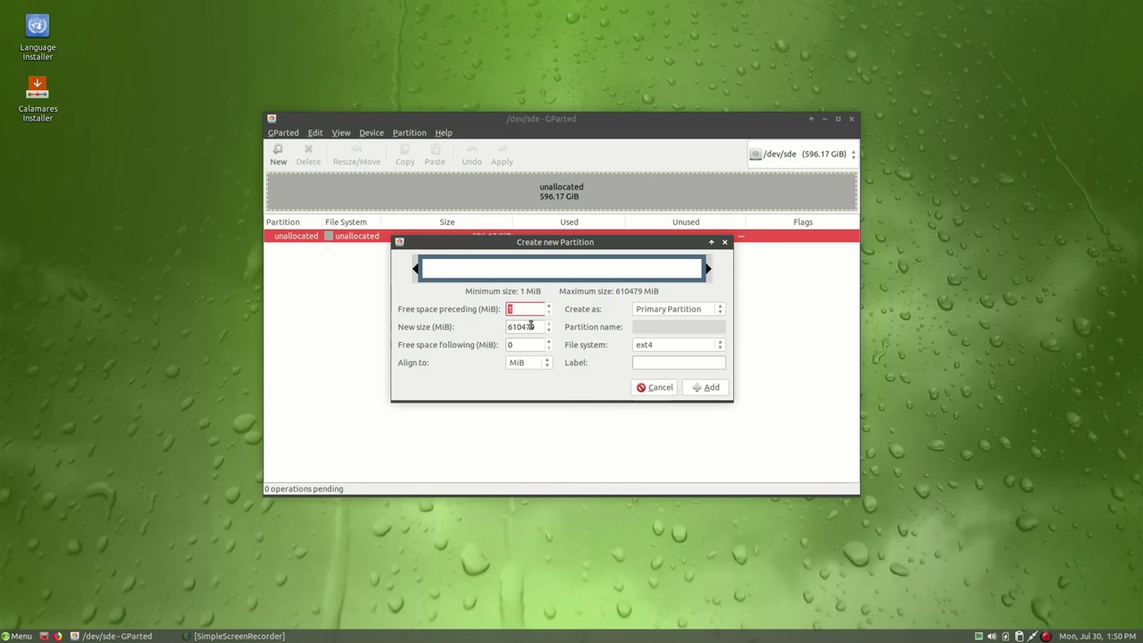
{"action": "key", "text": "Tab"}
{"action": "type", "text": "51"}
{"action": "key", "text": "Tab"}
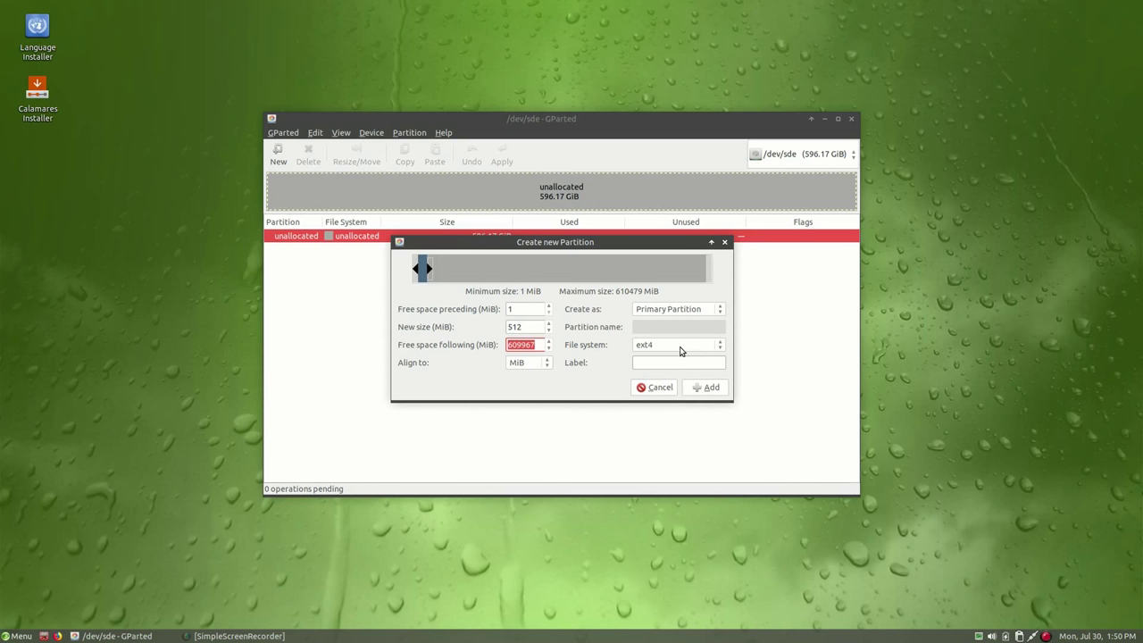
{"action": "left_click", "coordinate": [709, 388]}
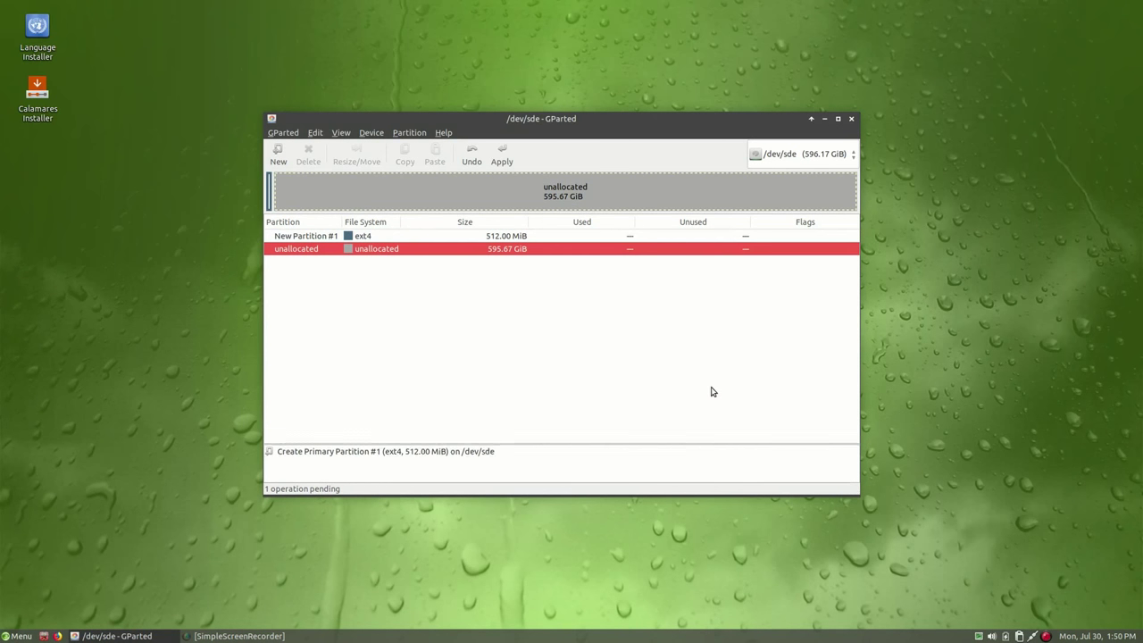
Queue a 32 GiB (32768 MiB) linux-swap partition after it
{"action": "right_click", "coordinate": [455, 253]}
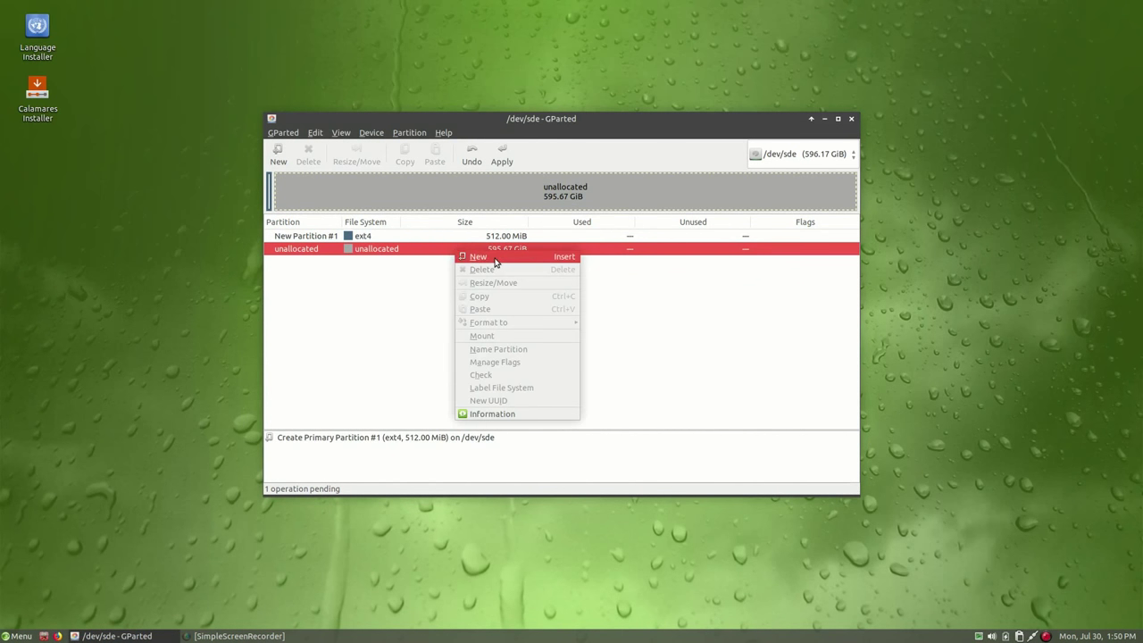
{"action": "left_click", "coordinate": [496, 258]}
{"action": "left_click_drag", "start_coordinate": [538, 325], "coordinate": [498, 334]}
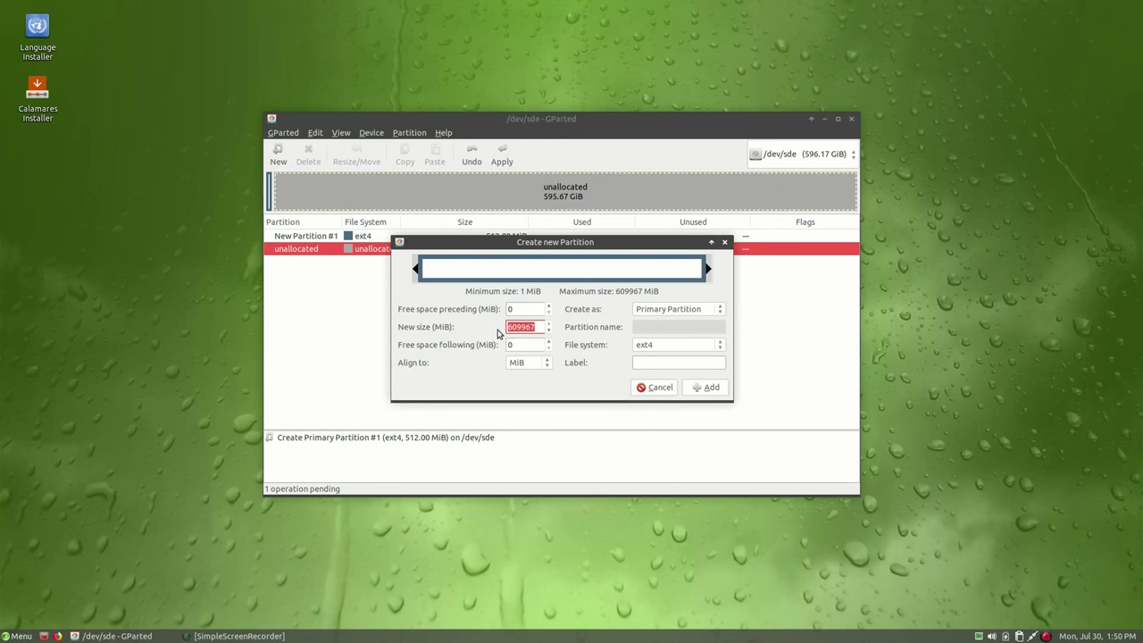
{"action": "type", "text": "32768"}
{"action": "key", "text": "Tab"}
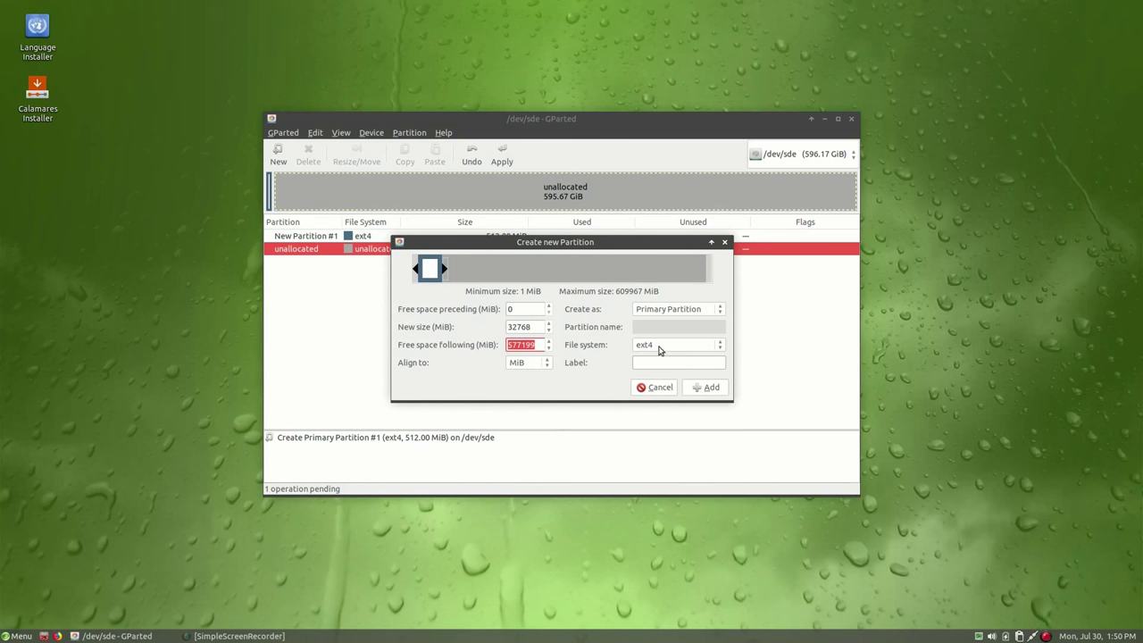
{"action": "left_click", "coordinate": [666, 343]}
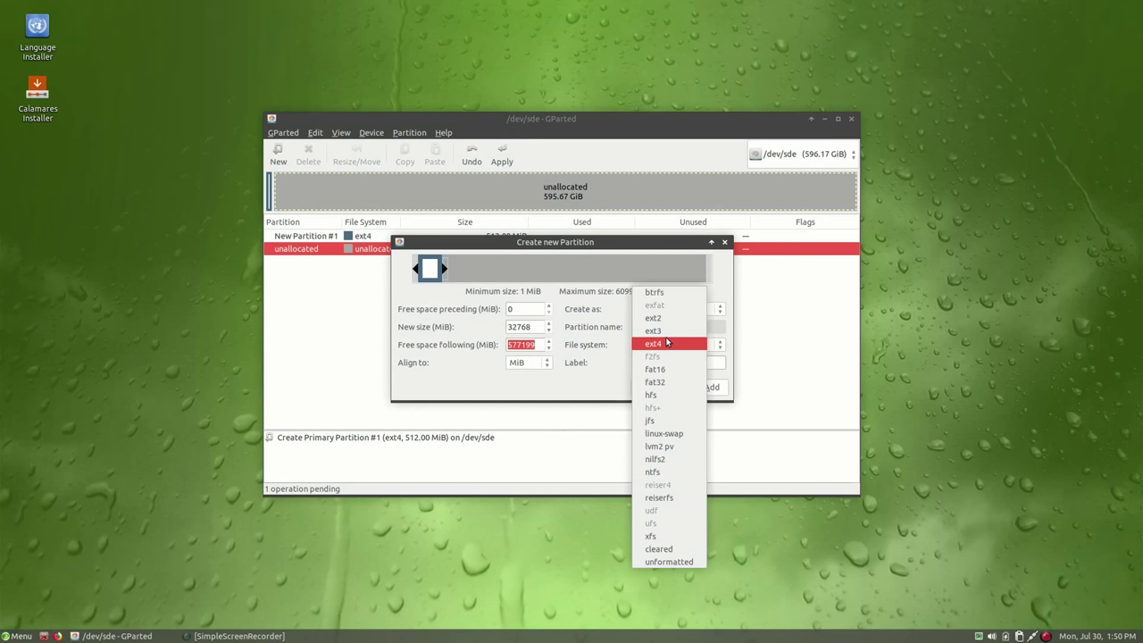
{"action": "left_click", "coordinate": [660, 434]}
{"action": "left_click", "coordinate": [706, 388]}
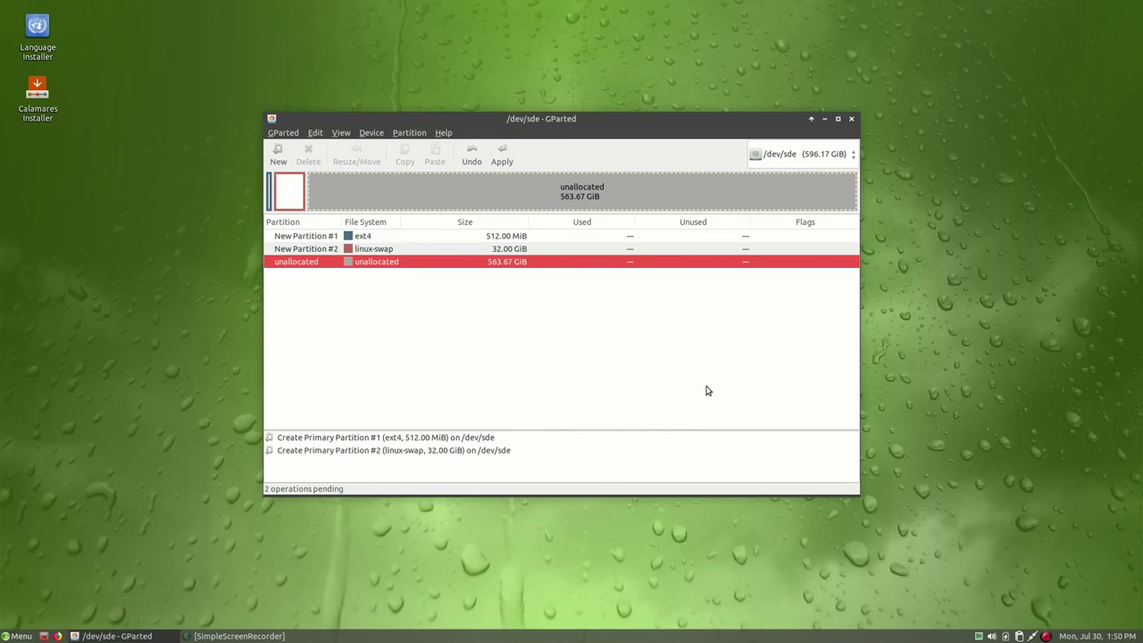
Queue a 100 GiB (102400 MiB) ext4 partition
{"action": "right_click", "coordinate": [451, 265]}
{"action": "left_click", "coordinate": [492, 267]}
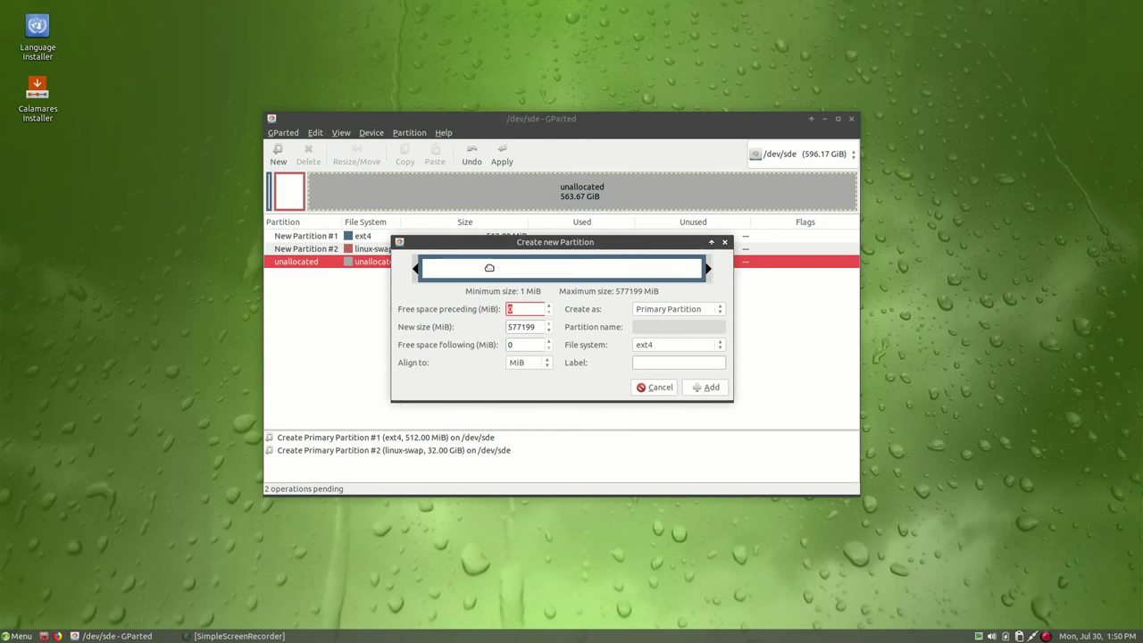
{"action": "double_click", "coordinate": [539, 329]}
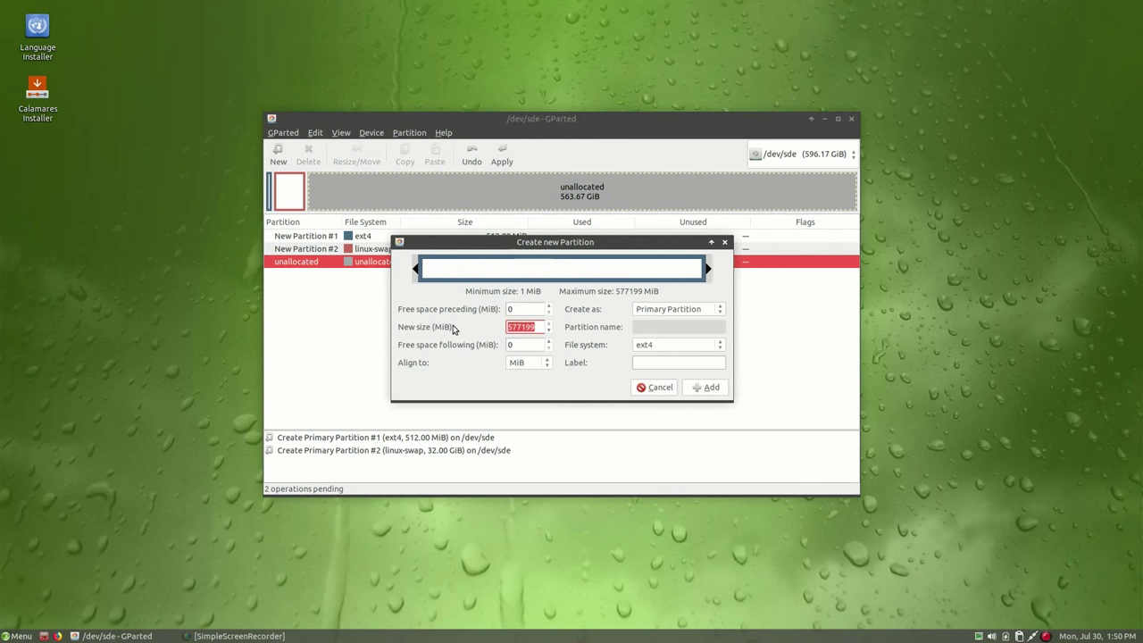
{"action": "type", "text": "102400"}
{"action": "key", "text": "Tab"}
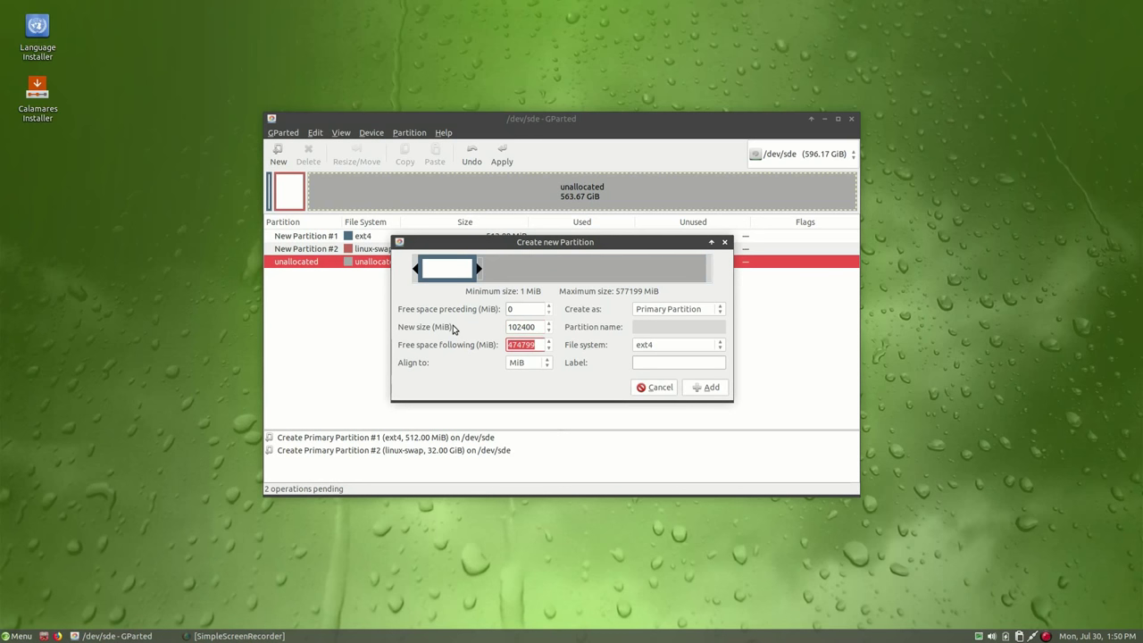
{"action": "left_click", "coordinate": [706, 388]}
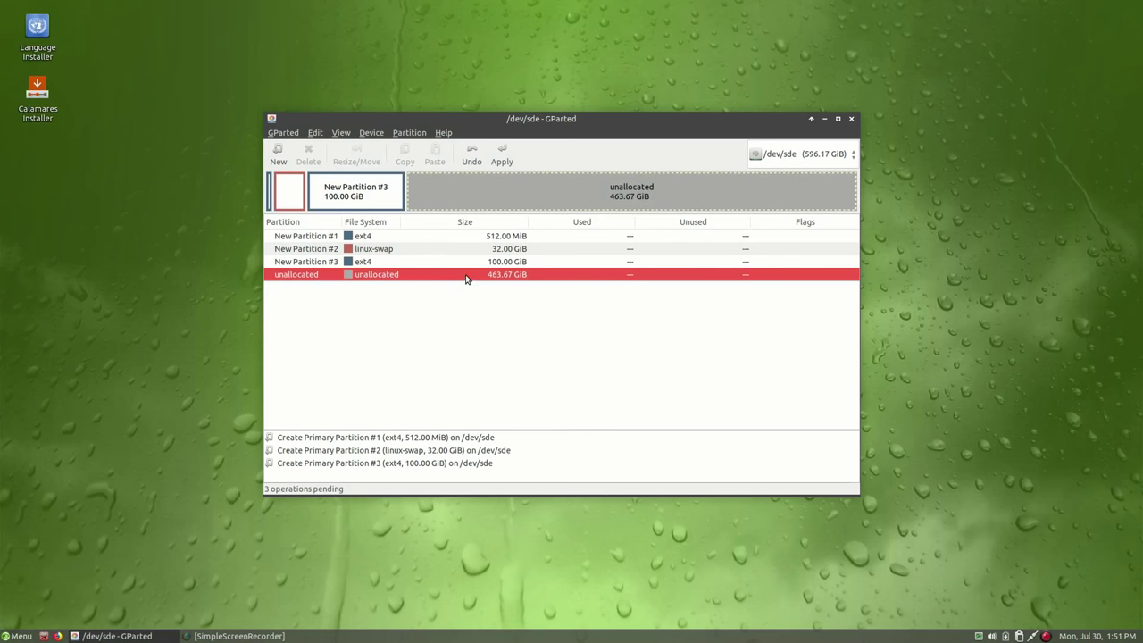
Queue an ext4 partition filling the remaining 463.67 GiB
{"action": "right_click", "coordinate": [465, 279]}
{"action": "left_click", "coordinate": [508, 284]}
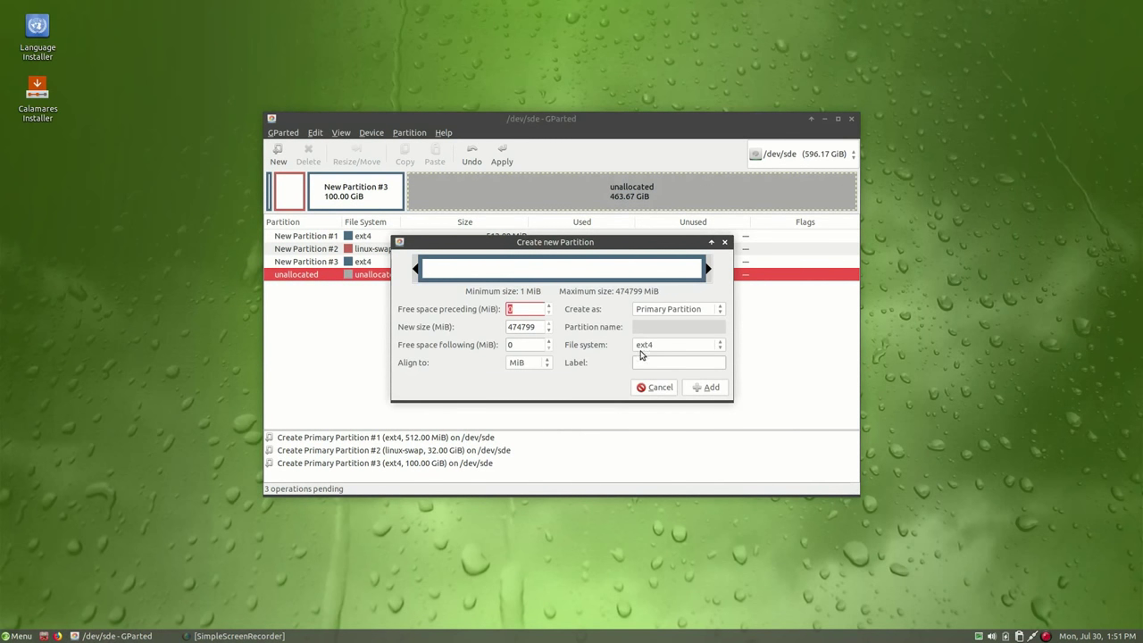
{"action": "left_click", "coordinate": [711, 390]}
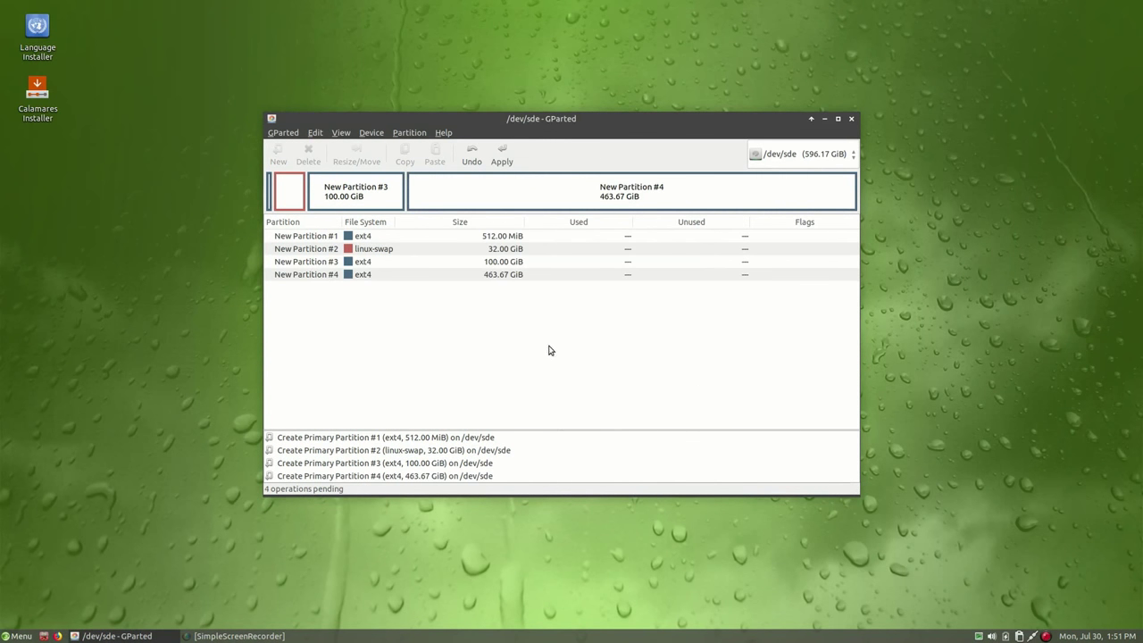
{"action": "left_click", "coordinate": [412, 235]}
{"action": "right_click", "coordinate": [412, 232]}
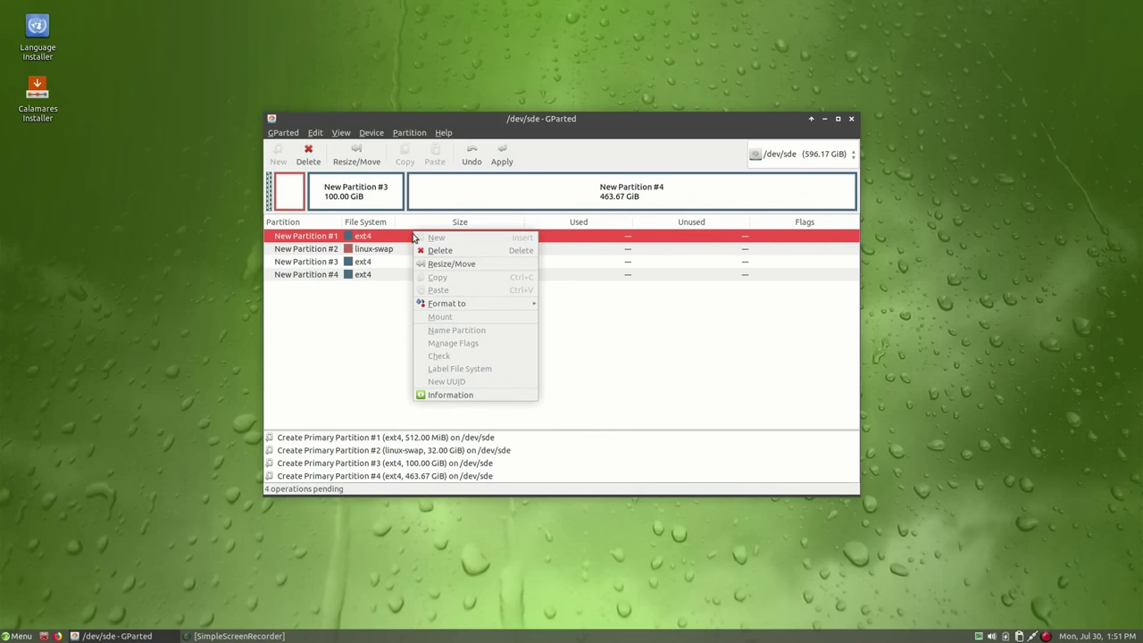
Write the four queued partition operations to /dev/sde and close the completion report
{"action": "key", "text": "Escape"}
{"action": "left_click", "coordinate": [501, 157]}
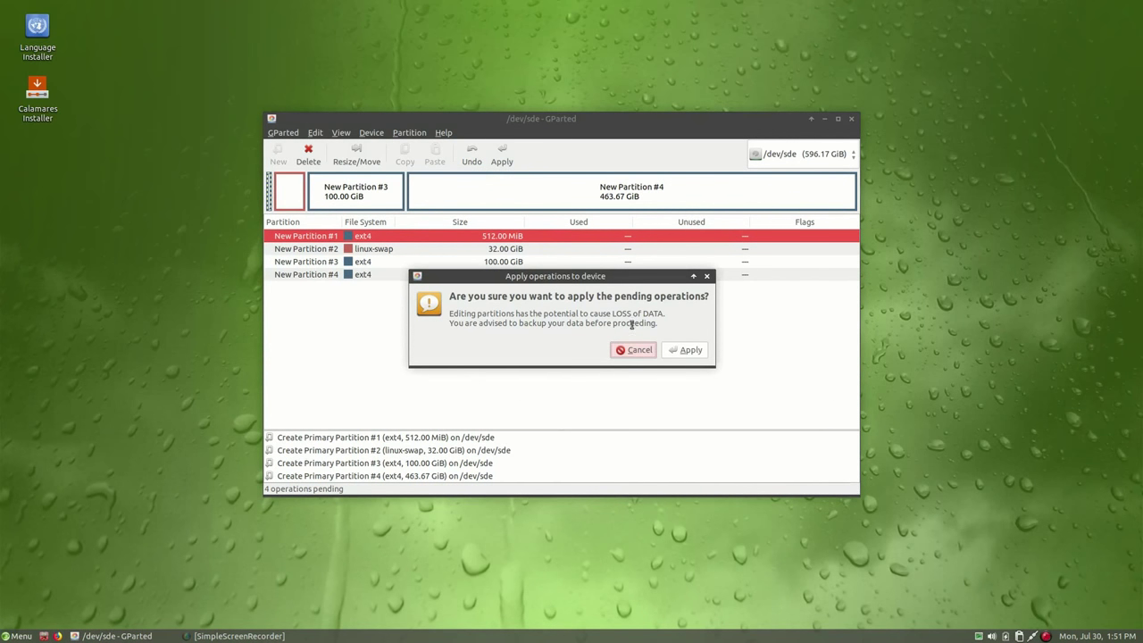
{"action": "left_click", "coordinate": [685, 350]}
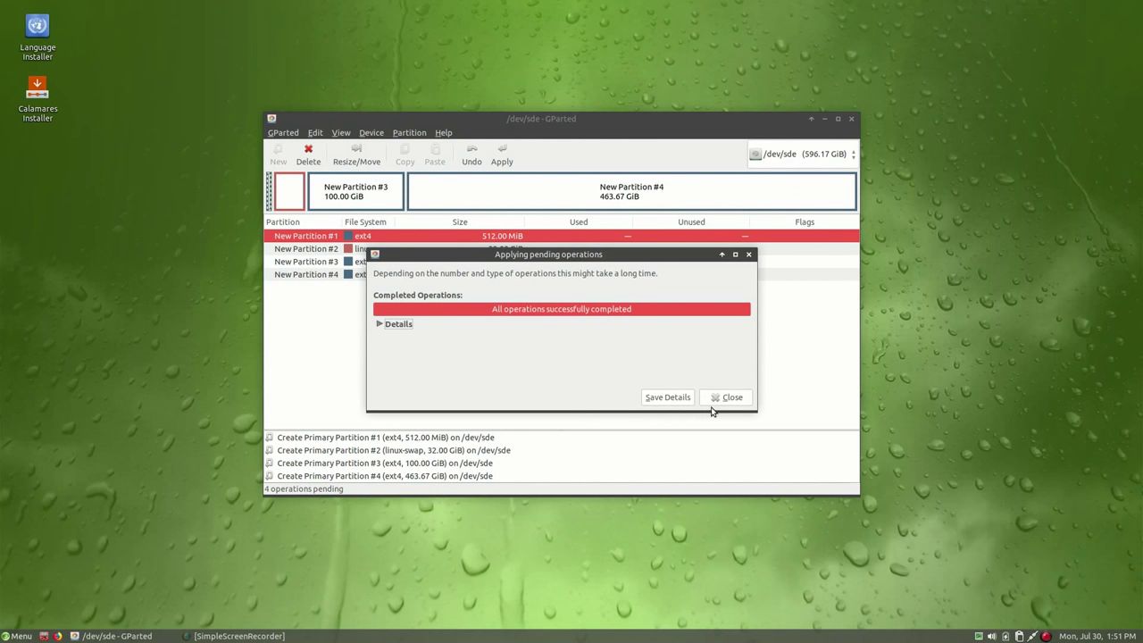
{"action": "left_click", "coordinate": [729, 398]}
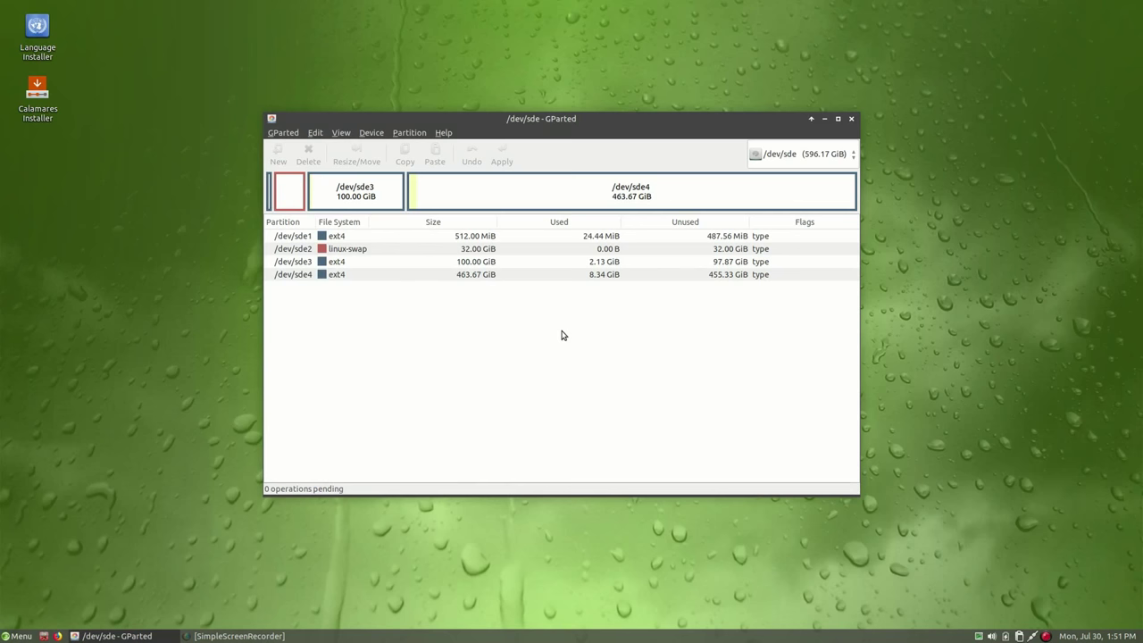
Set the boot flag on /dev/sde1
{"action": "left_click", "coordinate": [494, 236]}
{"action": "right_click", "coordinate": [494, 237]}
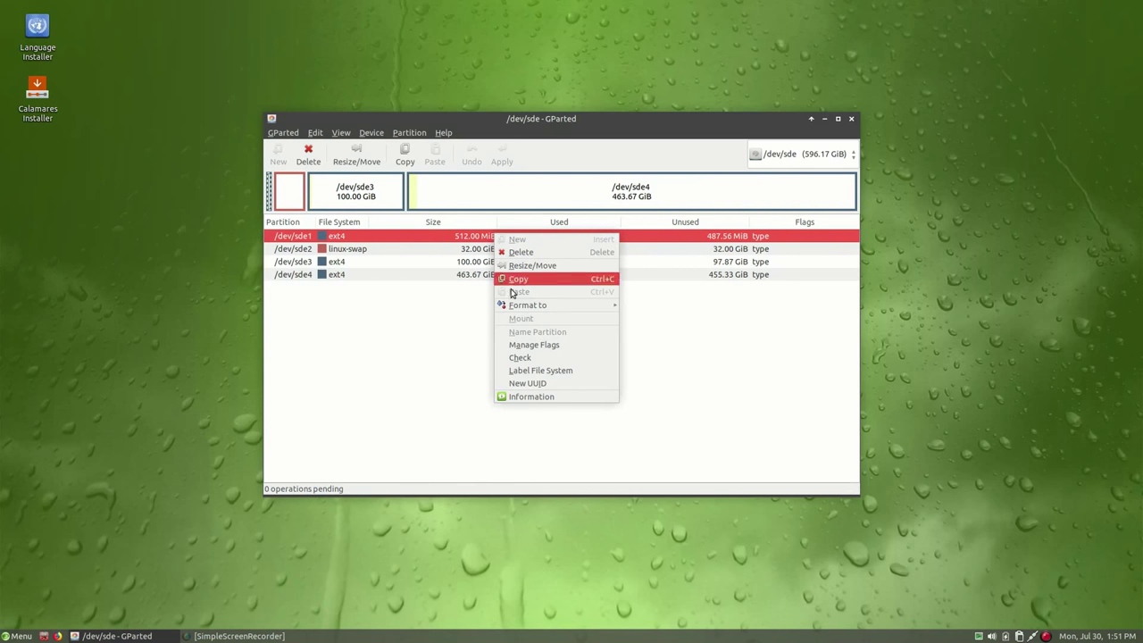
{"action": "left_click", "coordinate": [526, 345]}
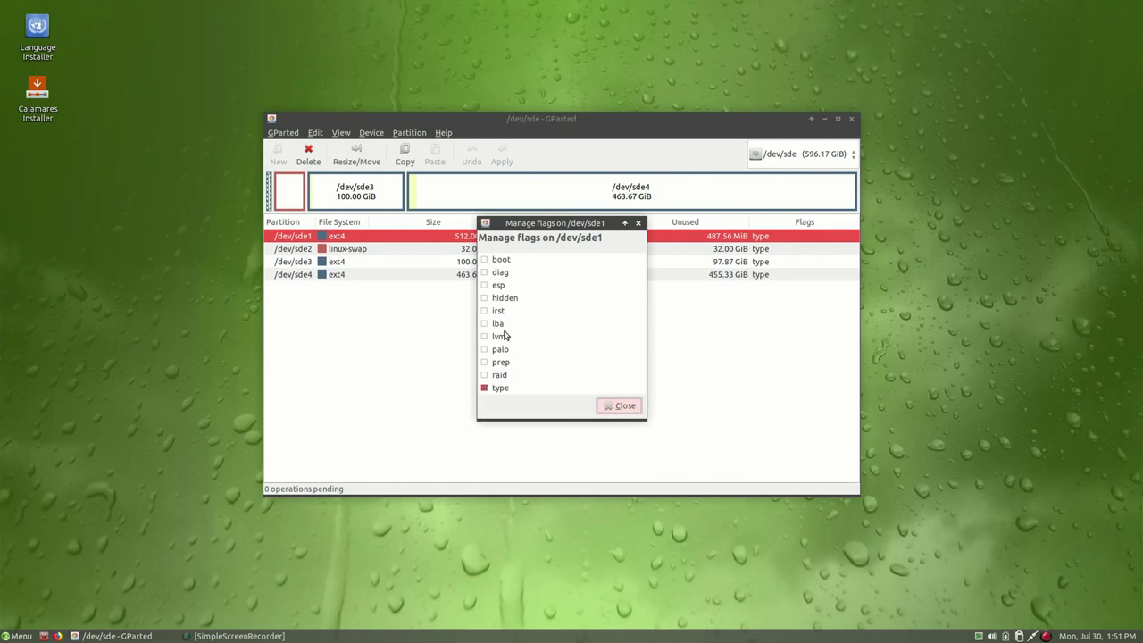
{"action": "left_click", "coordinate": [487, 259]}
{"action": "left_click", "coordinate": [621, 406]}
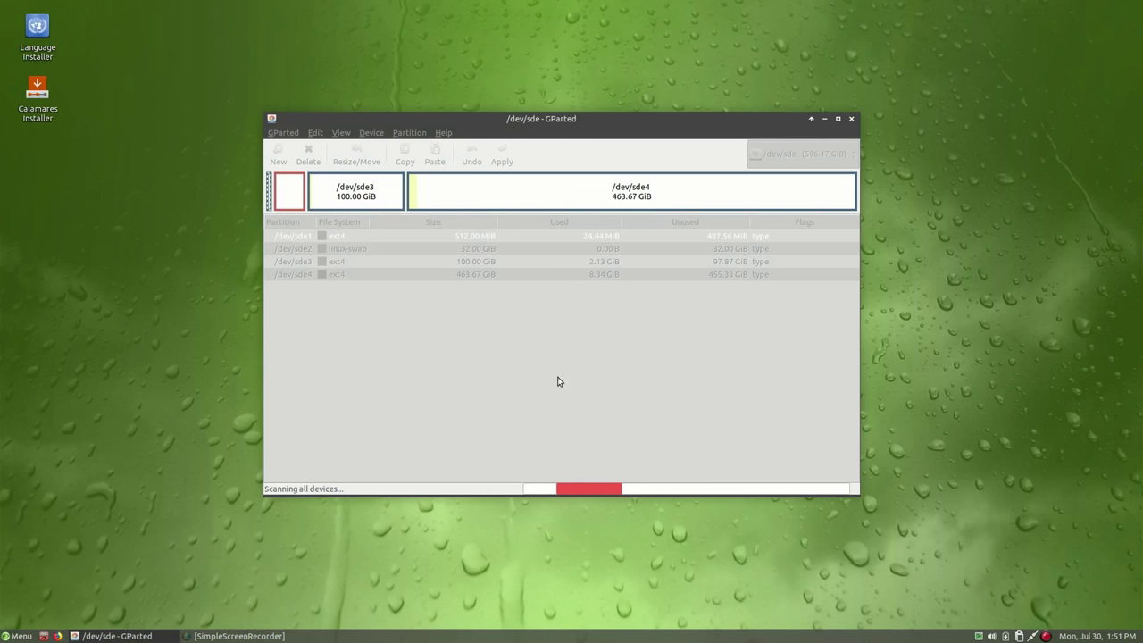
Activate swap on /dev/sde2 and close GParted
{"action": "left_click", "coordinate": [444, 250]}
{"action": "right_click", "coordinate": [443, 250]}
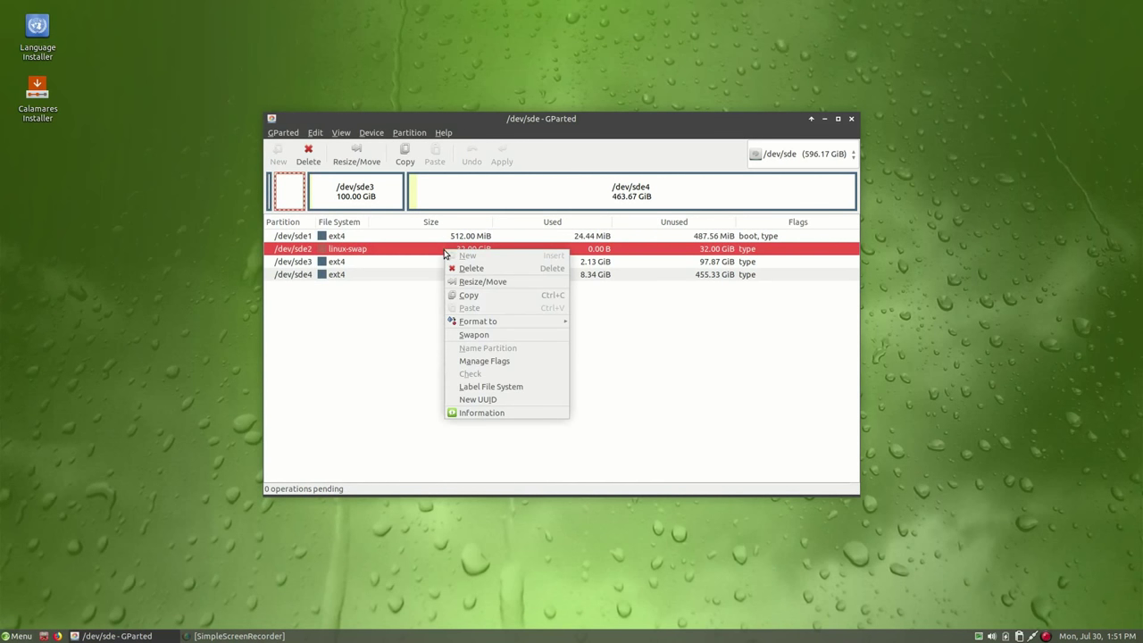
{"action": "left_click", "coordinate": [537, 340]}
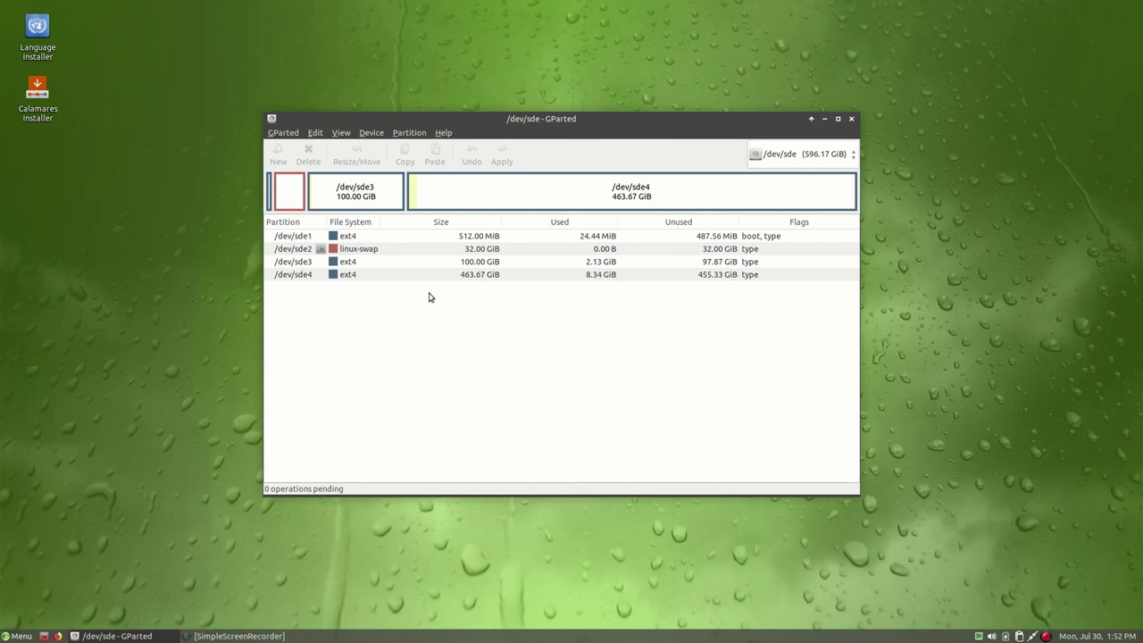
{"action": "left_click", "coordinate": [851, 119]}
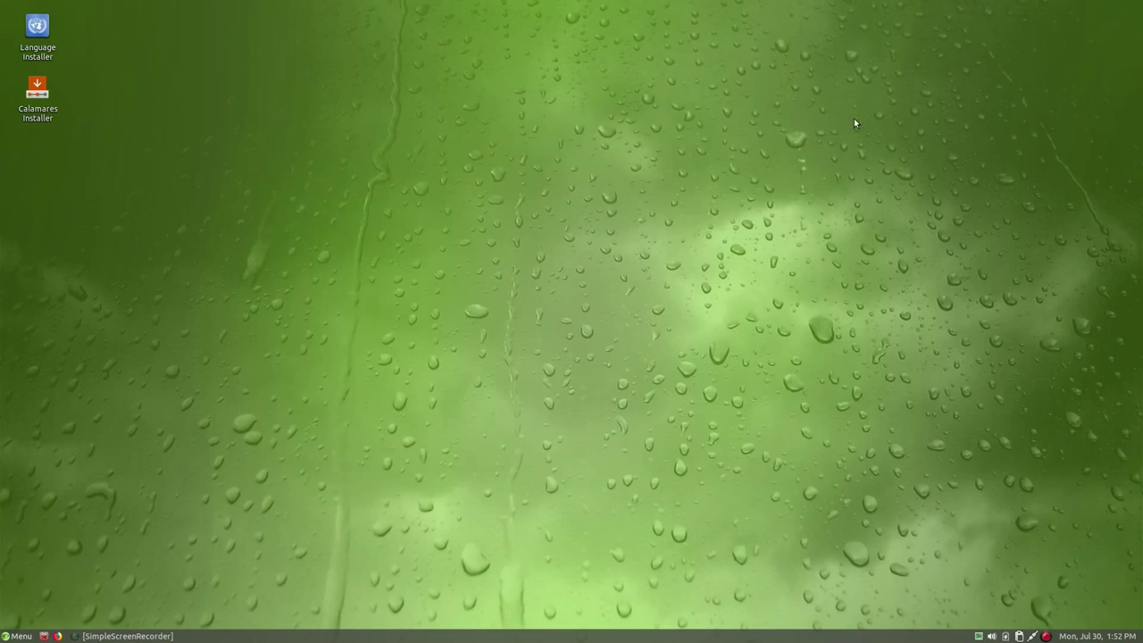
Launch the Calamares installer and choose British English (United Kingdom) as the language
{"action": "double_click", "coordinate": [36, 92]}
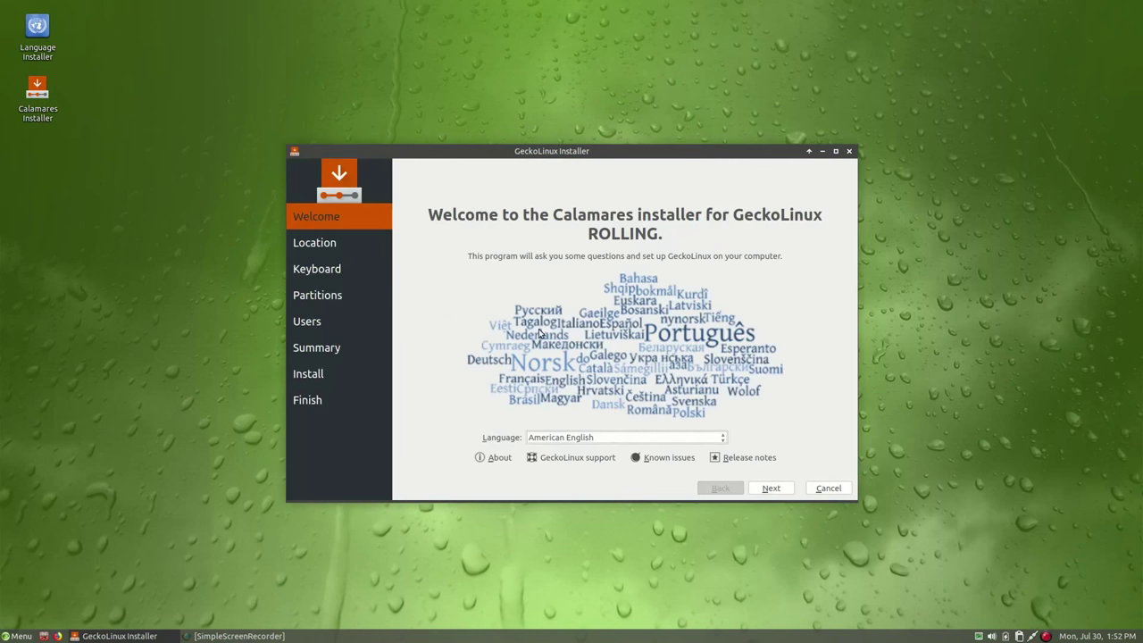
{"action": "left_click", "coordinate": [575, 438]}
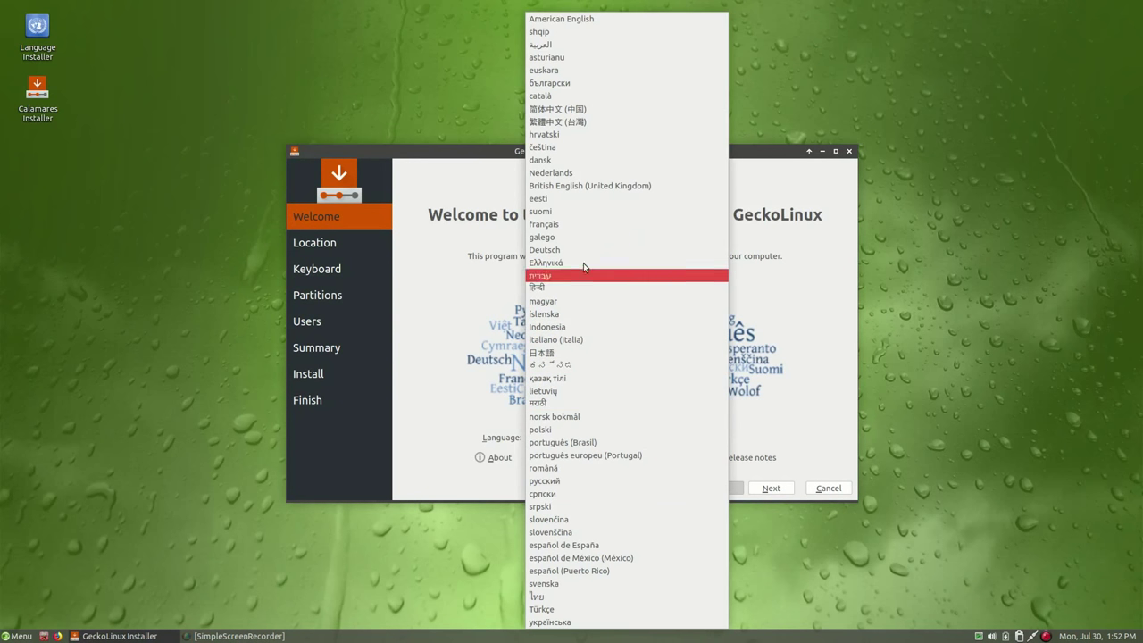
{"action": "left_click", "coordinate": [586, 188]}
{"action": "left_click", "coordinate": [771, 489]}
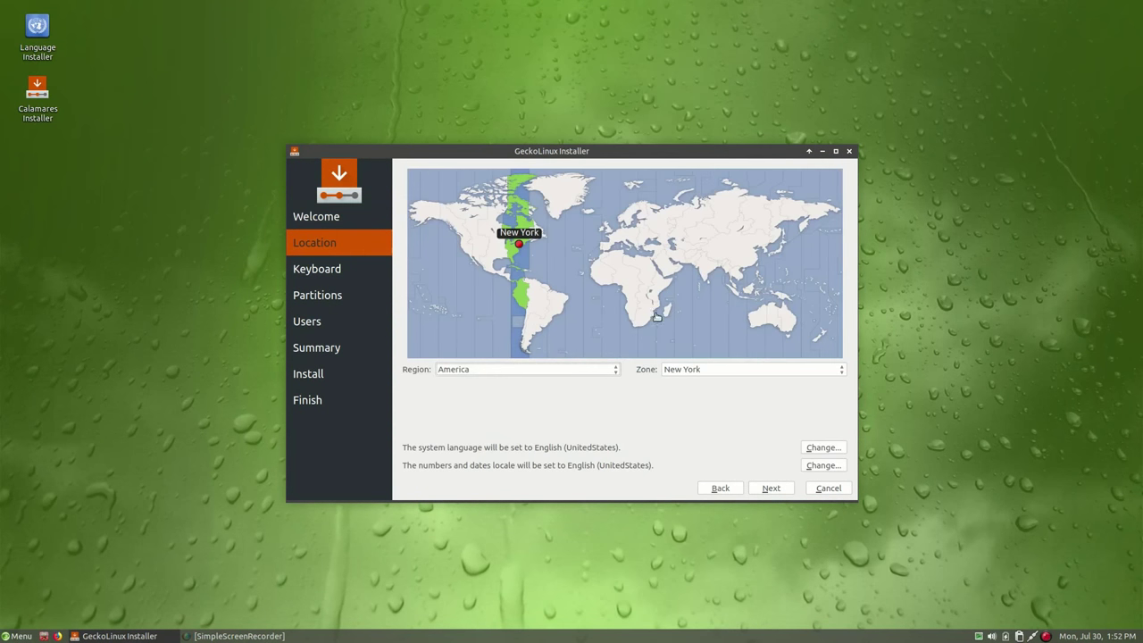
Set the Europe/London time zone and test the English (UK) keyboard by typing '@'
{"action": "left_click", "coordinate": [608, 235]}
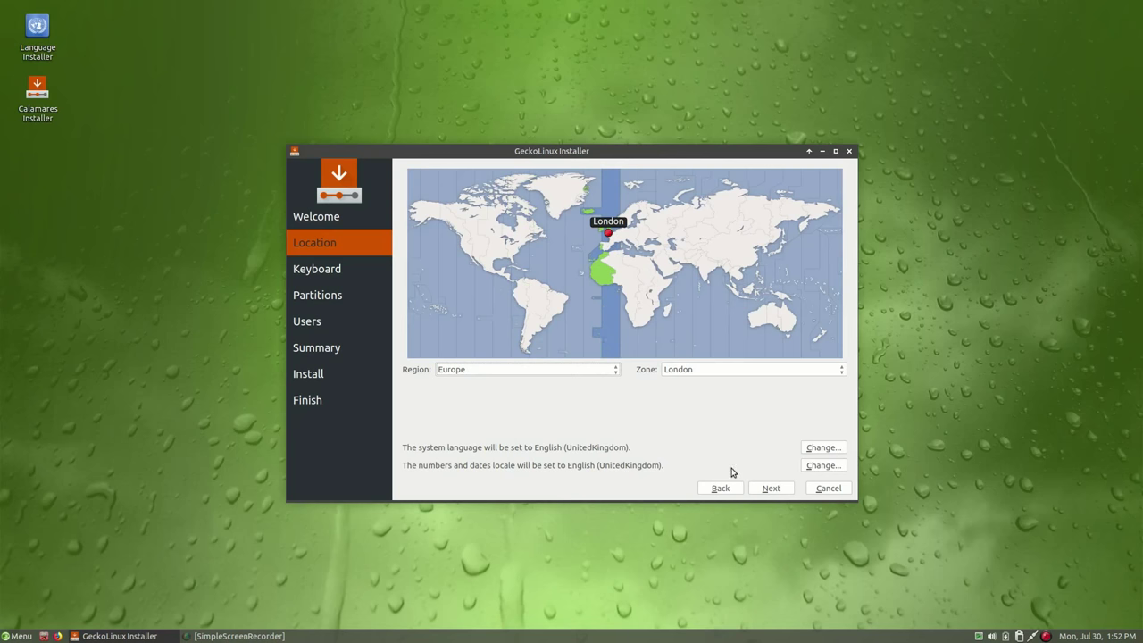
{"action": "left_click", "coordinate": [768, 488]}
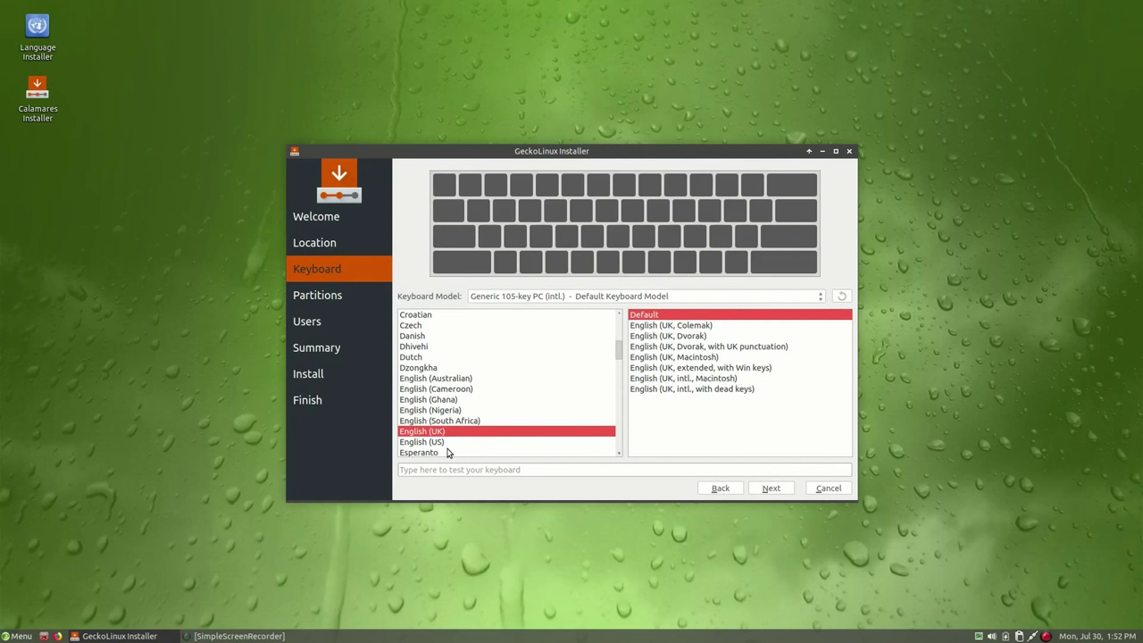
{"action": "left_click", "coordinate": [623, 471]}
{"action": "type", "text": "@"}
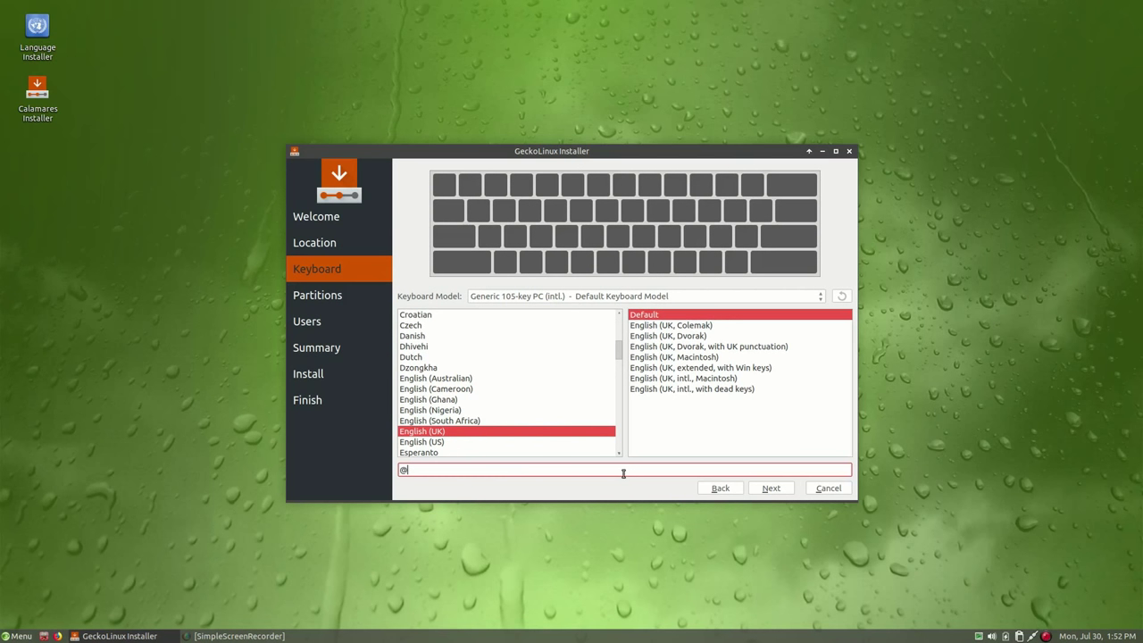
{"action": "left_click", "coordinate": [772, 489]}
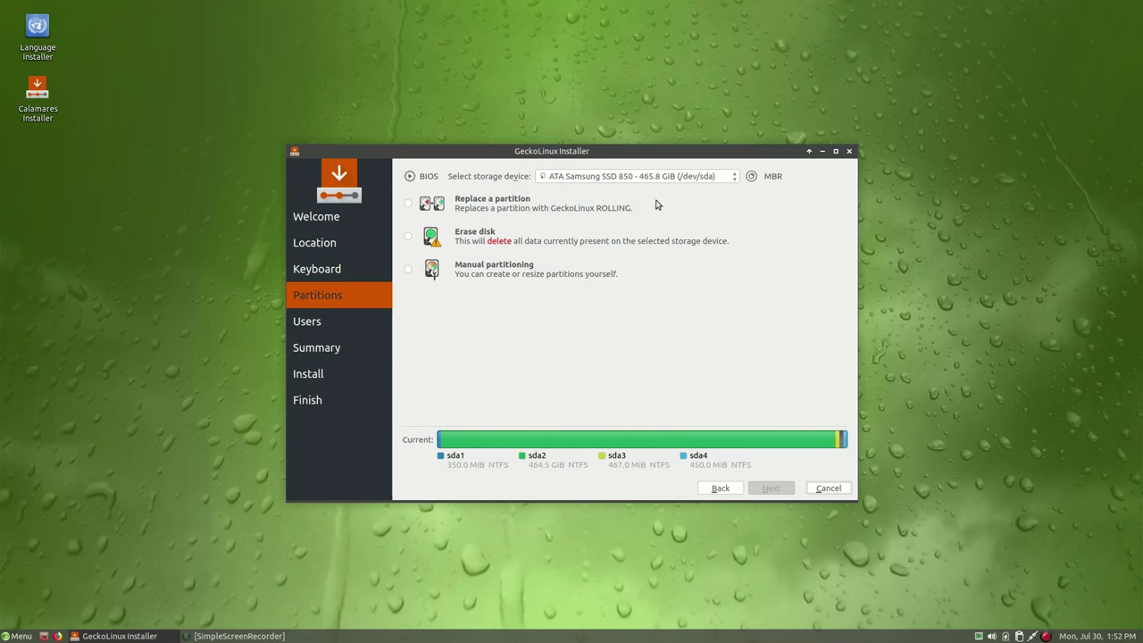
Choose /dev/sde as the install target with manual partitioning
{"action": "left_click", "coordinate": [657, 177]}
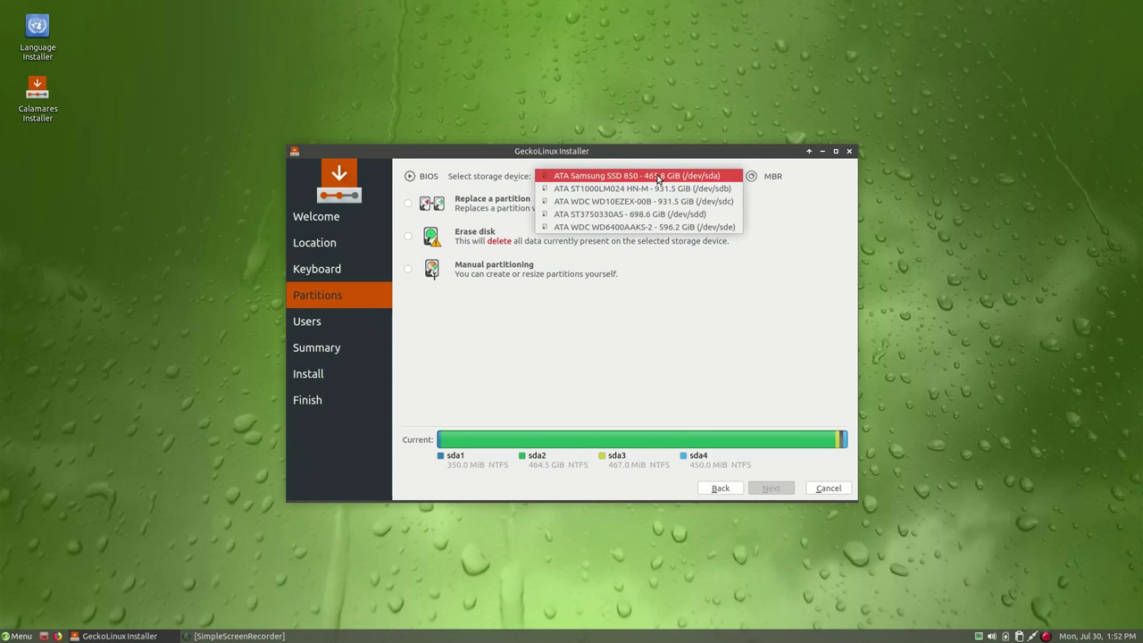
{"action": "left_click", "coordinate": [675, 234]}
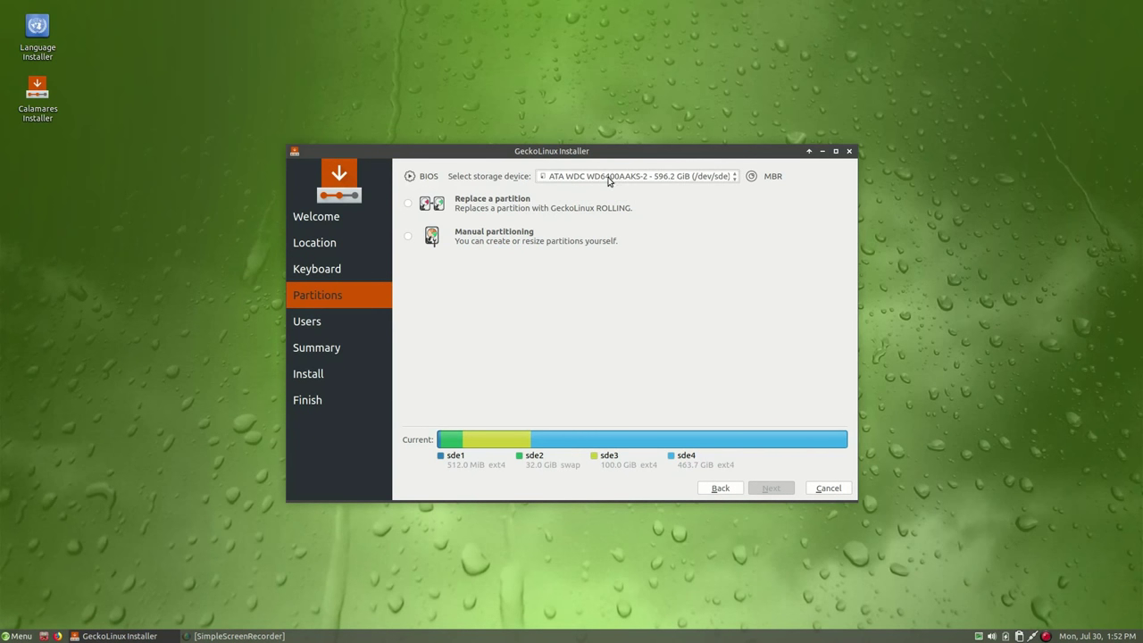
{"action": "left_click", "coordinate": [472, 241]}
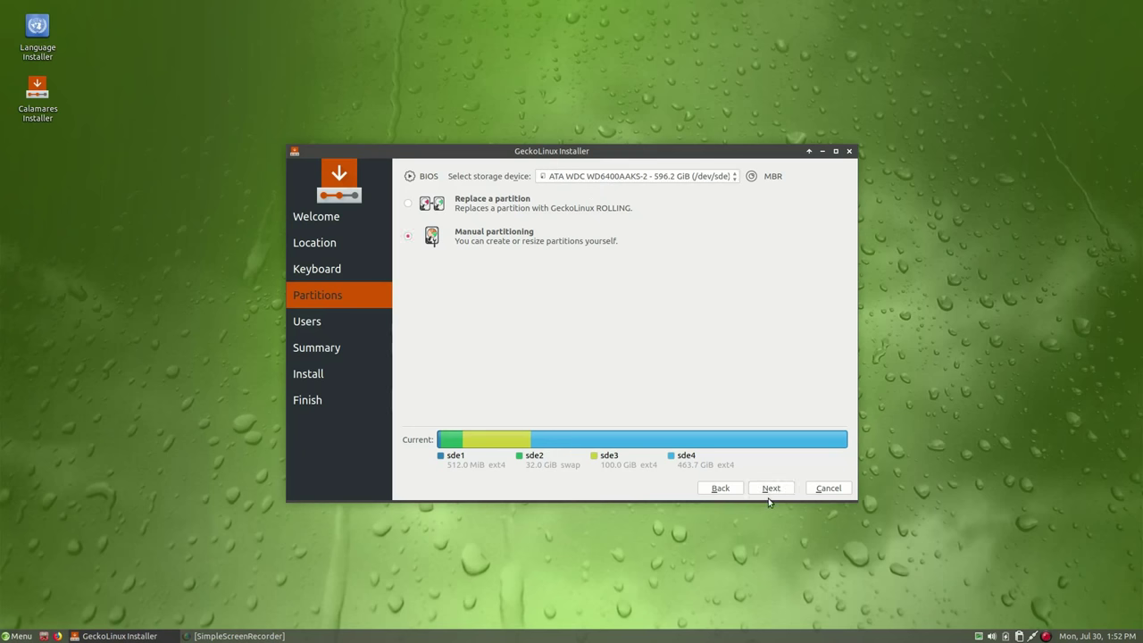
{"action": "left_click", "coordinate": [768, 491]}
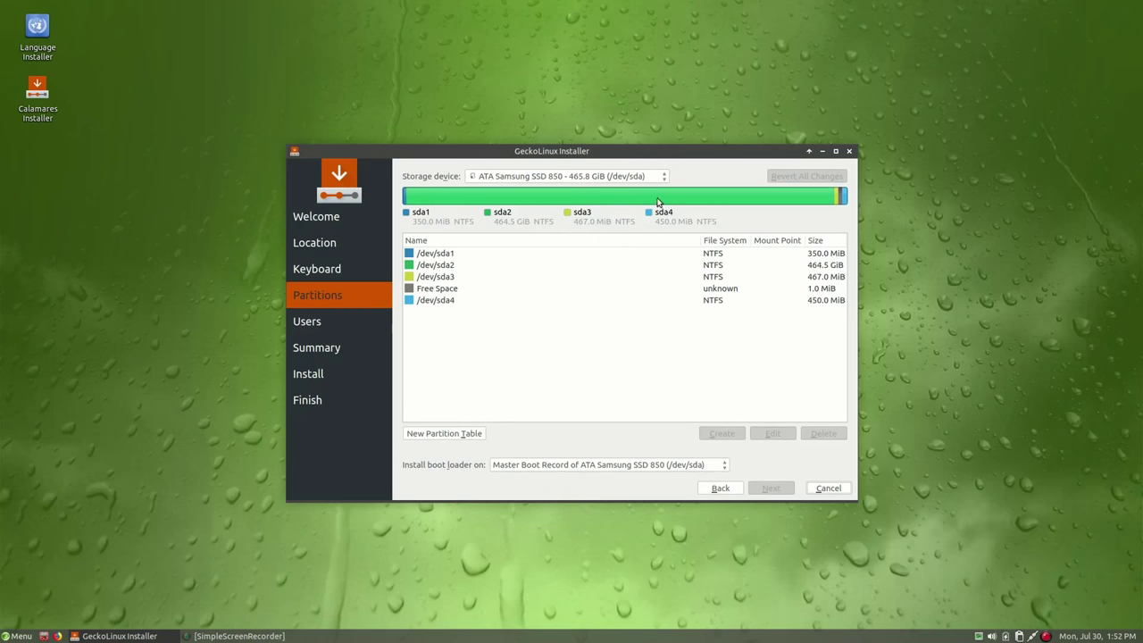
Show the /dev/sde partitions and give sde1 the /boot mount point
{"action": "left_click", "coordinate": [652, 177]}
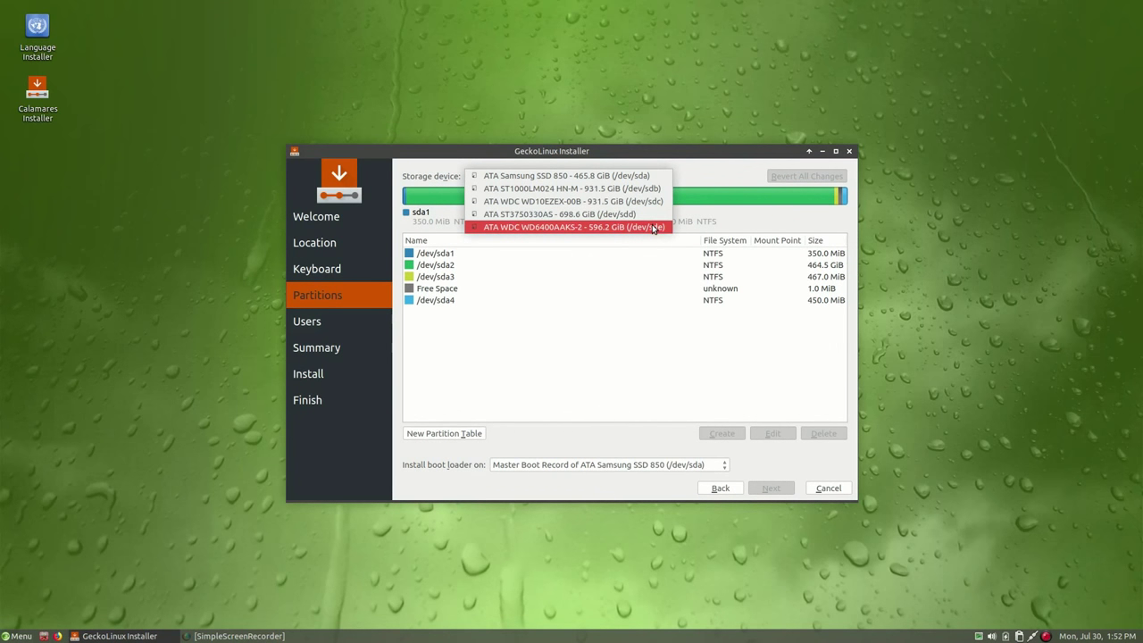
{"action": "left_click", "coordinate": [654, 228]}
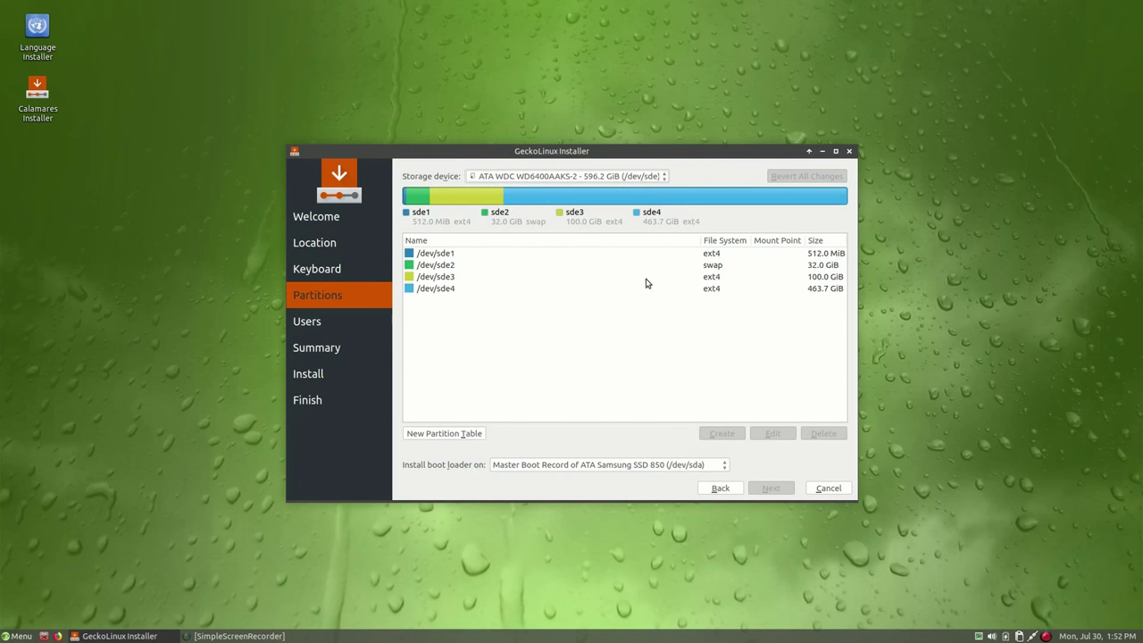
{"action": "left_click", "coordinate": [536, 257]}
{"action": "left_click", "coordinate": [773, 437]}
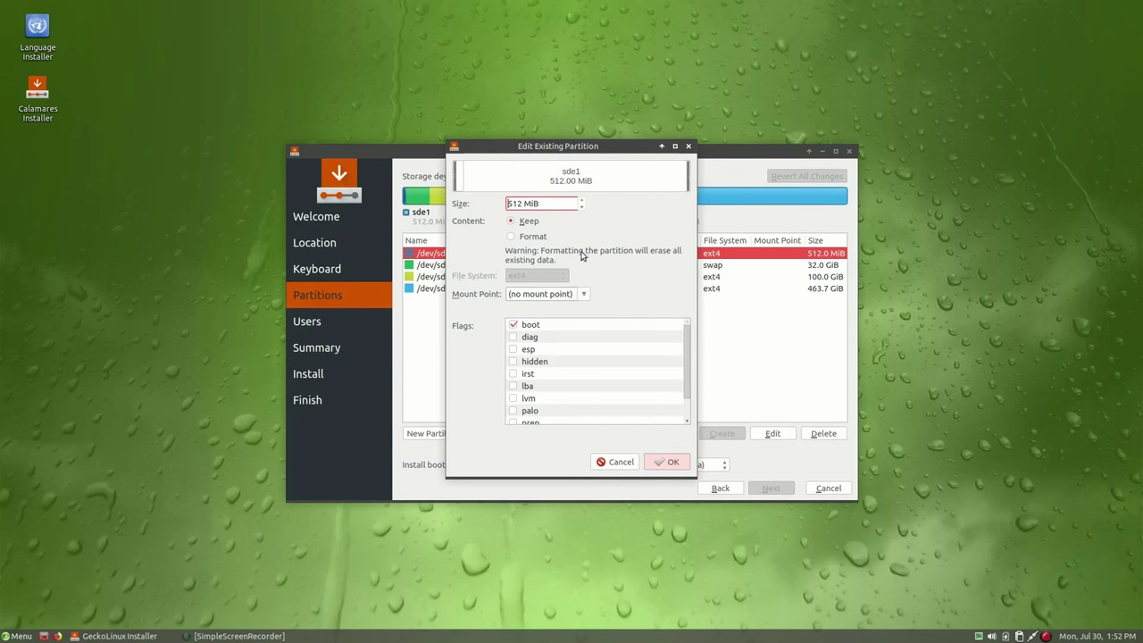
{"action": "left_click", "coordinate": [579, 294]}
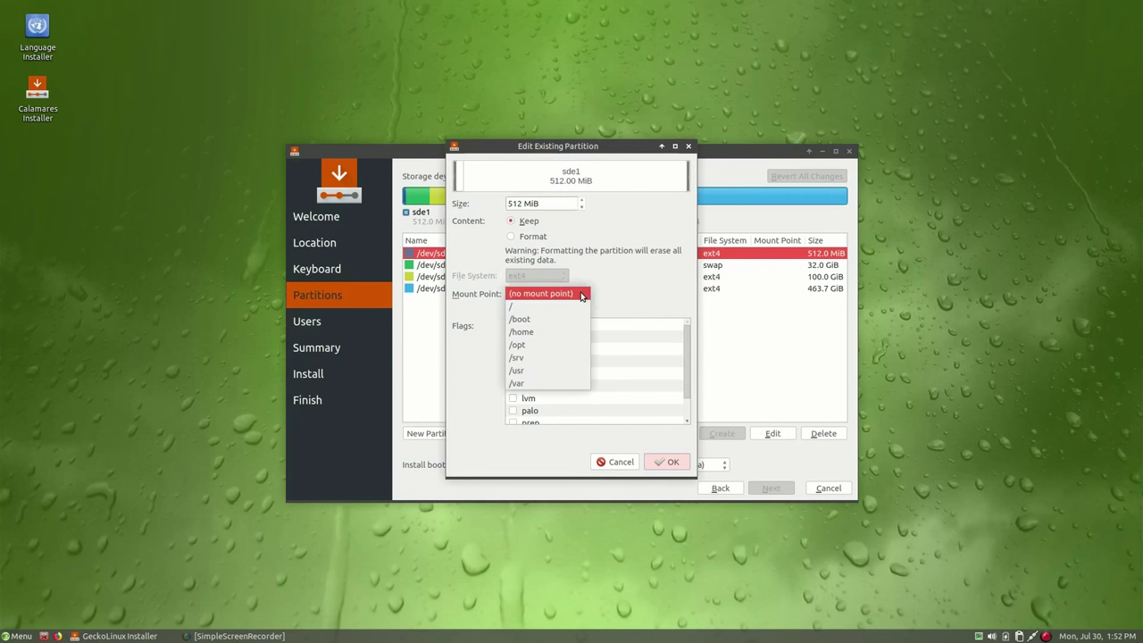
{"action": "left_click", "coordinate": [558, 324]}
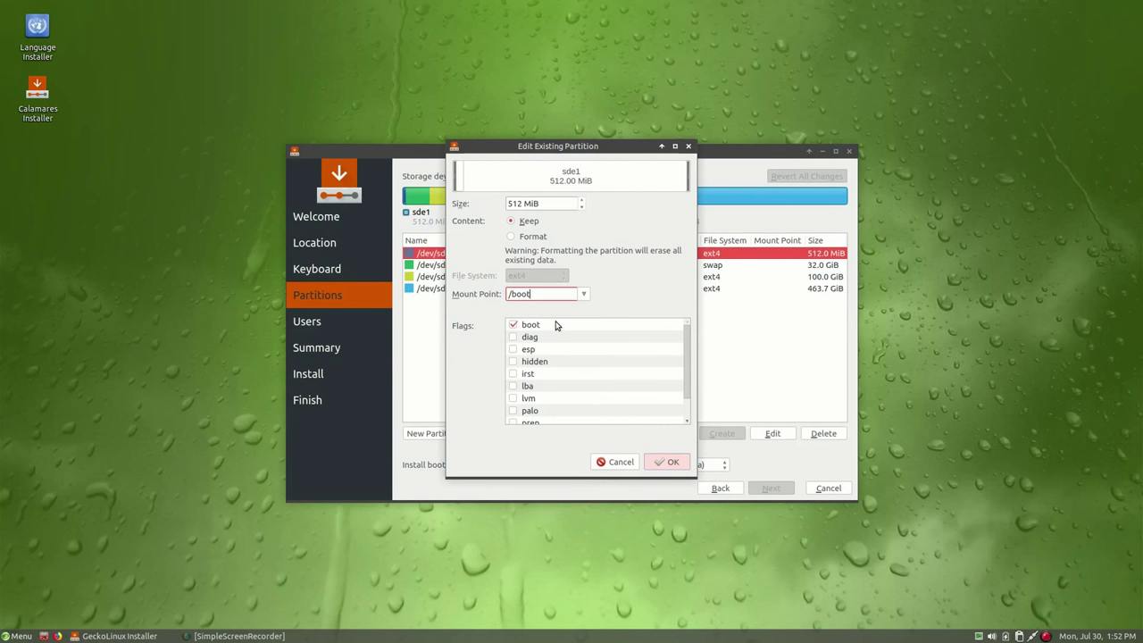
{"action": "left_click", "coordinate": [666, 461]}
Mark sde2 to be formatted as swap
{"action": "left_click", "coordinate": [622, 268]}
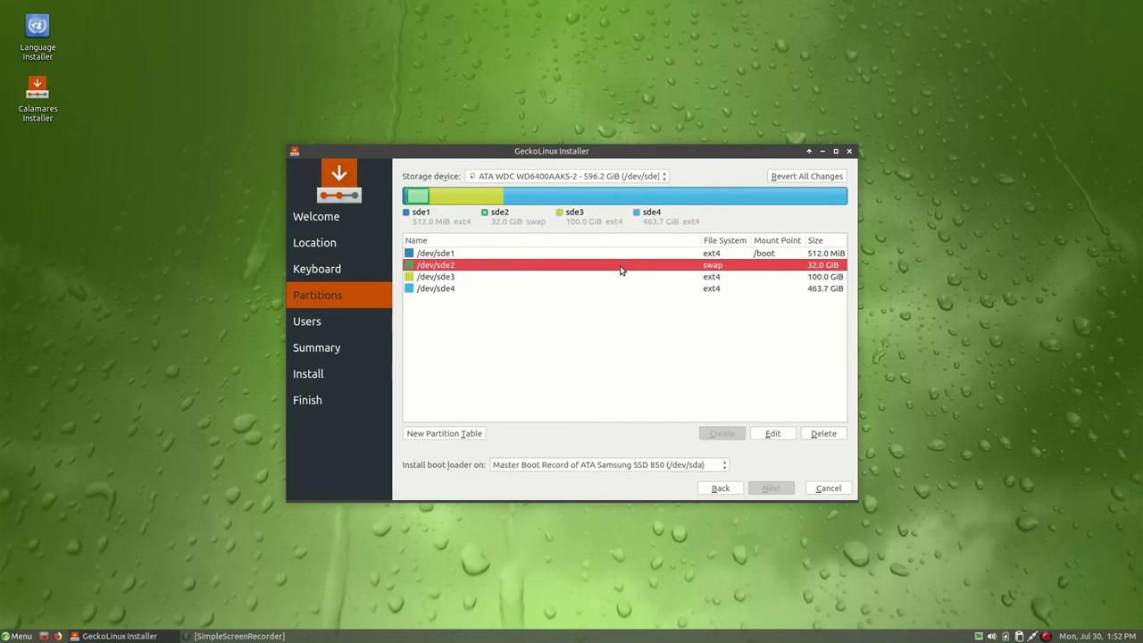
{"action": "left_click", "coordinate": [772, 433]}
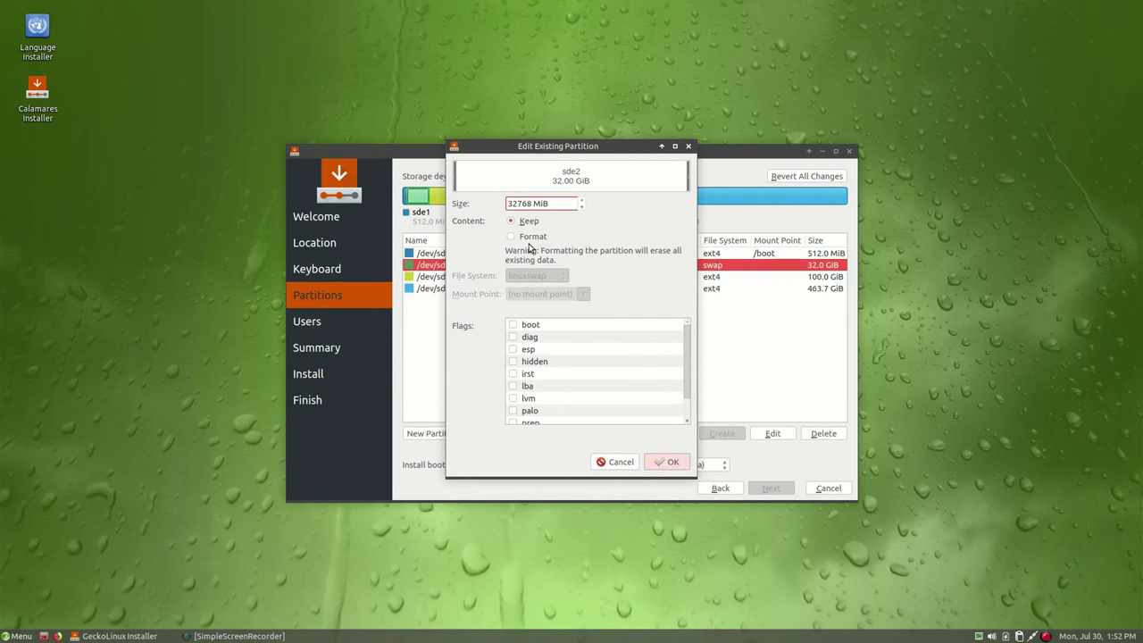
{"action": "left_click", "coordinate": [530, 237]}
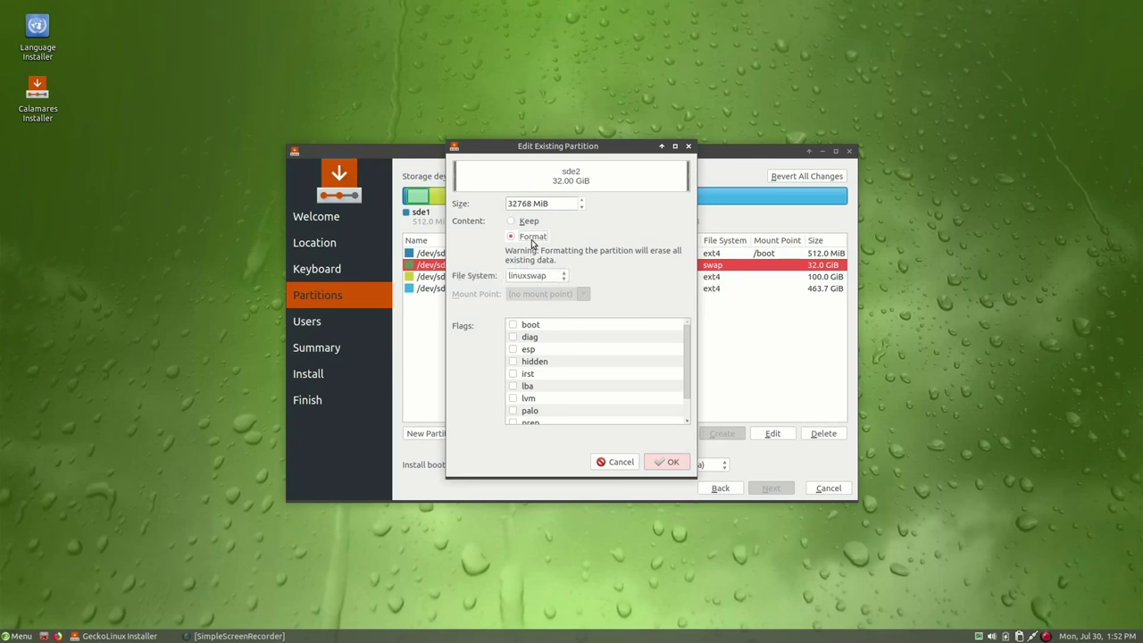
{"action": "left_click", "coordinate": [666, 461]}
Format sde3 as ext4 and mount it as the root / partition
{"action": "left_click", "coordinate": [619, 279]}
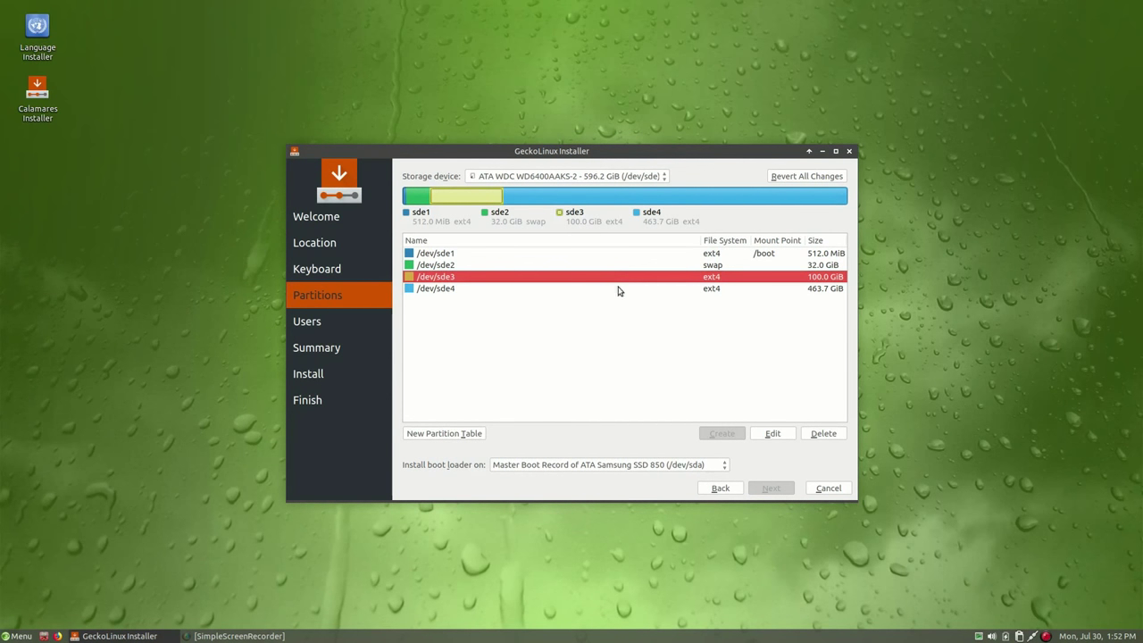
{"action": "left_click", "coordinate": [773, 434]}
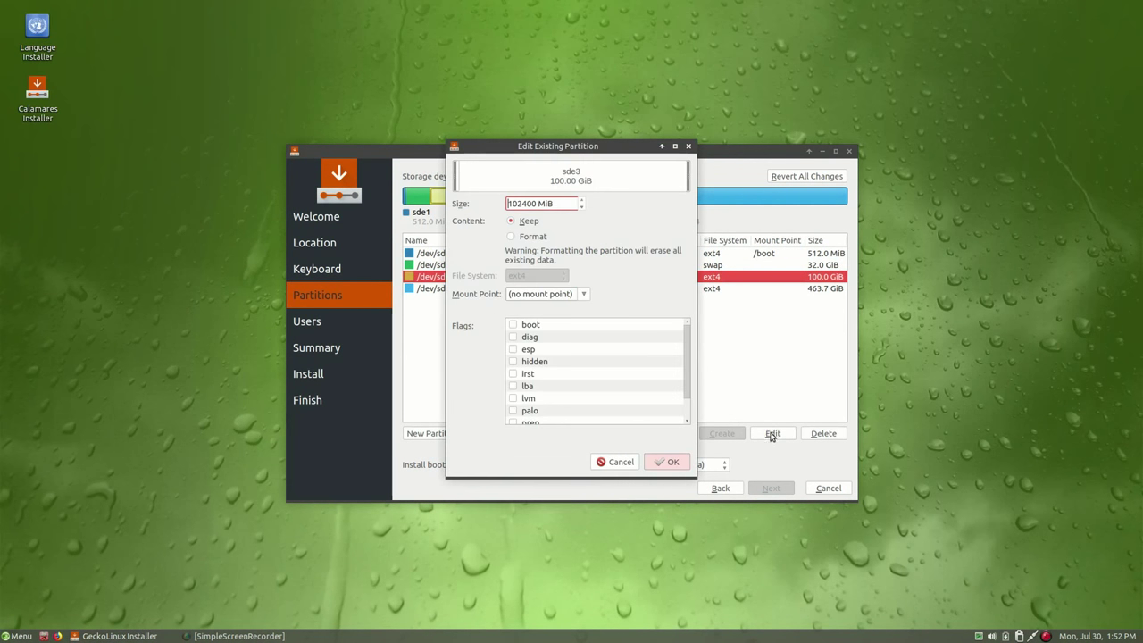
{"action": "left_click", "coordinate": [536, 236]}
{"action": "left_click", "coordinate": [580, 298]}
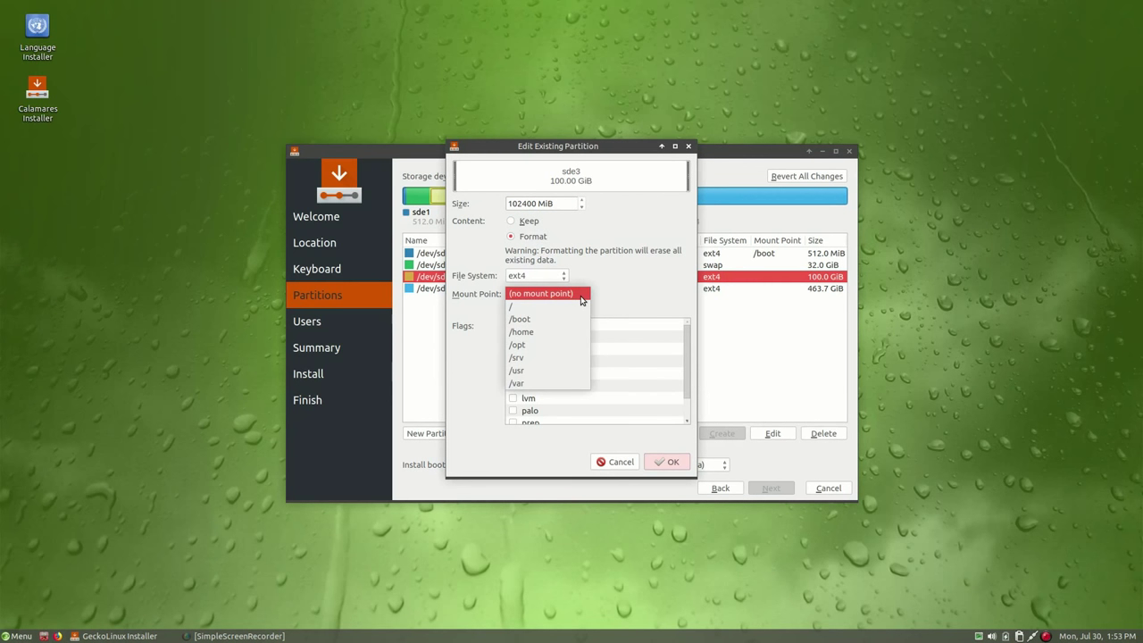
{"action": "left_click", "coordinate": [572, 313]}
{"action": "left_click", "coordinate": [673, 463]}
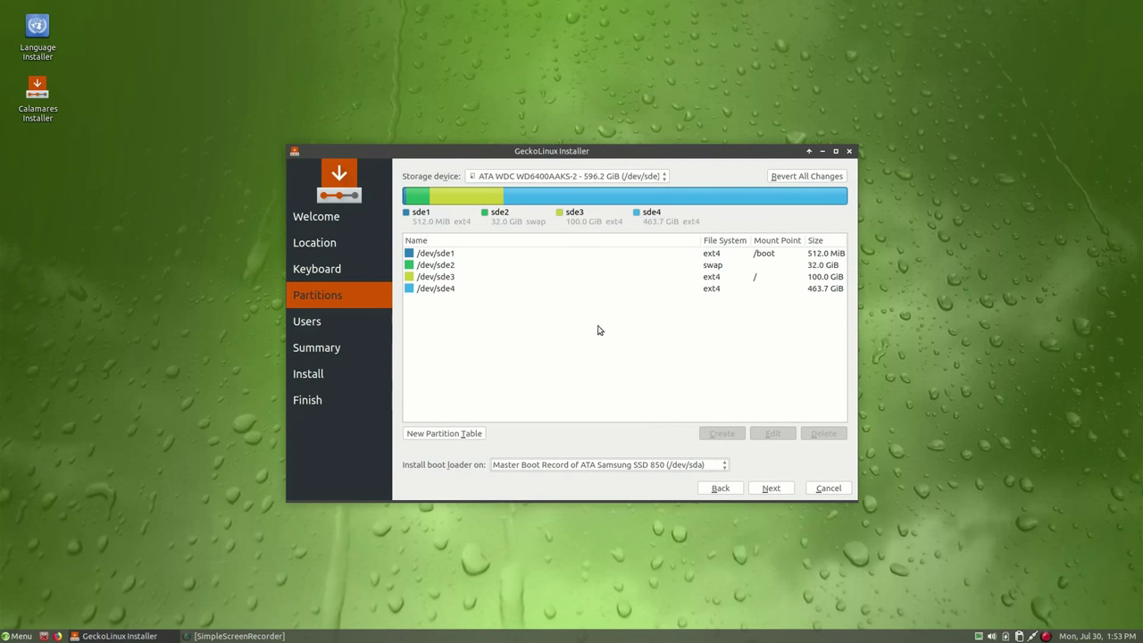
Format sde4 as ext4 and mount it at /home
{"action": "left_click", "coordinate": [600, 289]}
{"action": "left_click", "coordinate": [774, 434]}
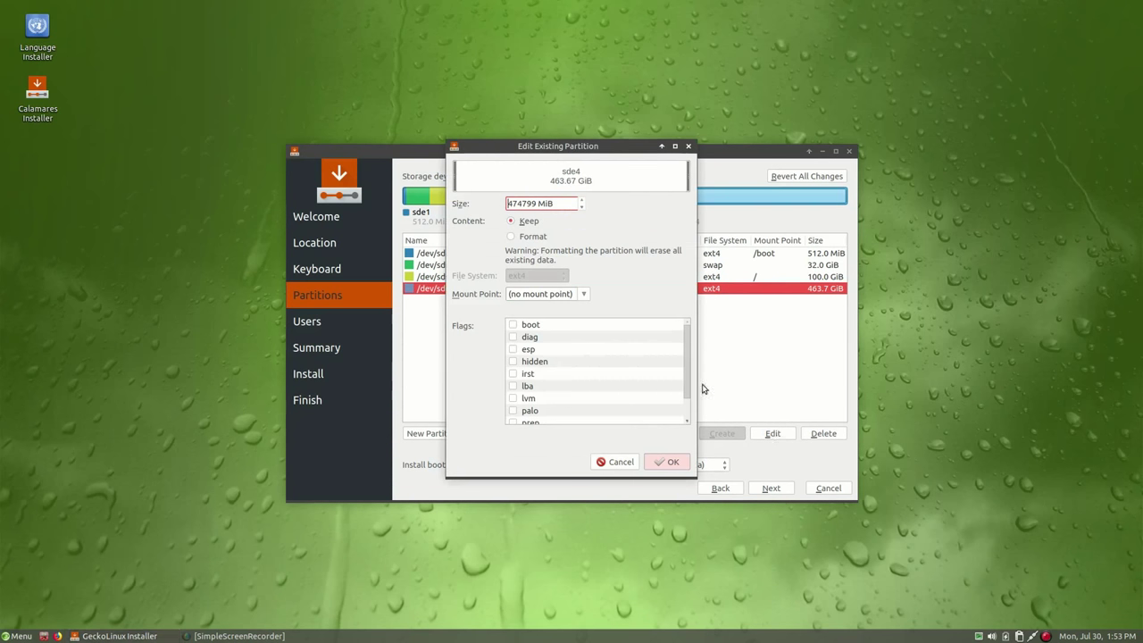
{"action": "left_click", "coordinate": [585, 299]}
{"action": "left_click", "coordinate": [562, 332]}
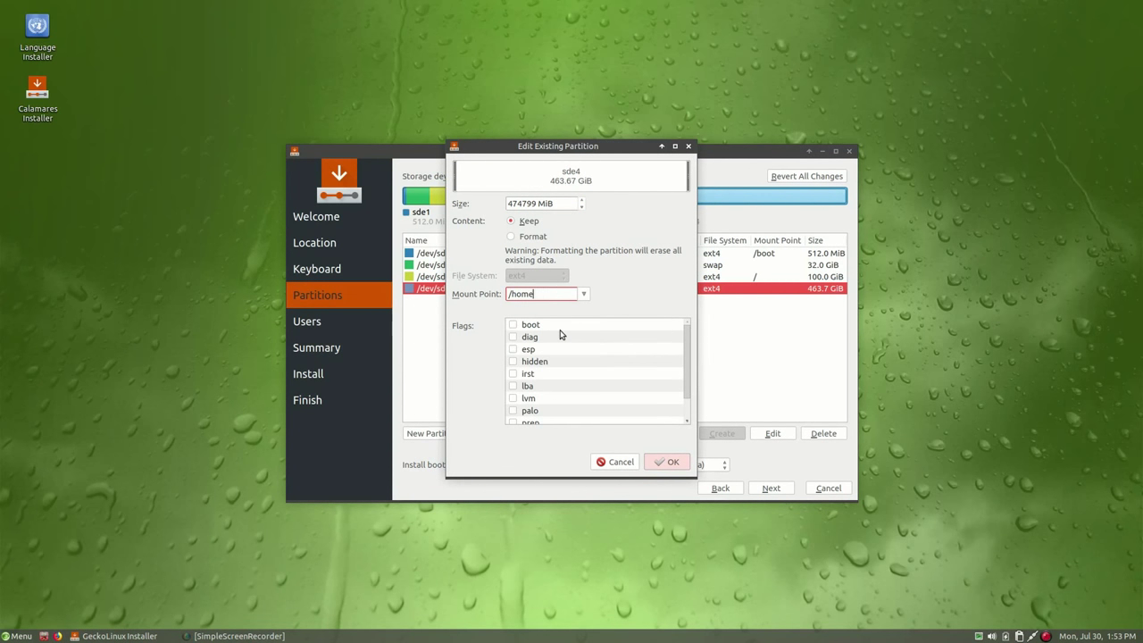
{"action": "left_click", "coordinate": [535, 238]}
{"action": "left_click", "coordinate": [671, 462]}
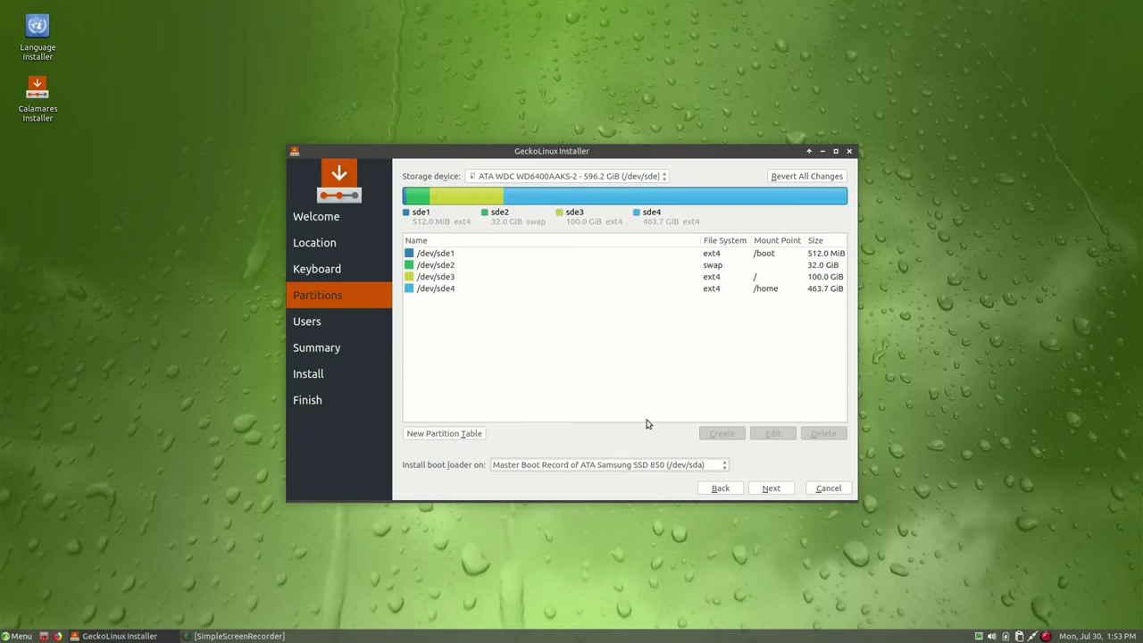
Mark the sde1 /boot partition to be formatted as ext4 too
{"action": "left_click", "coordinate": [602, 255]}
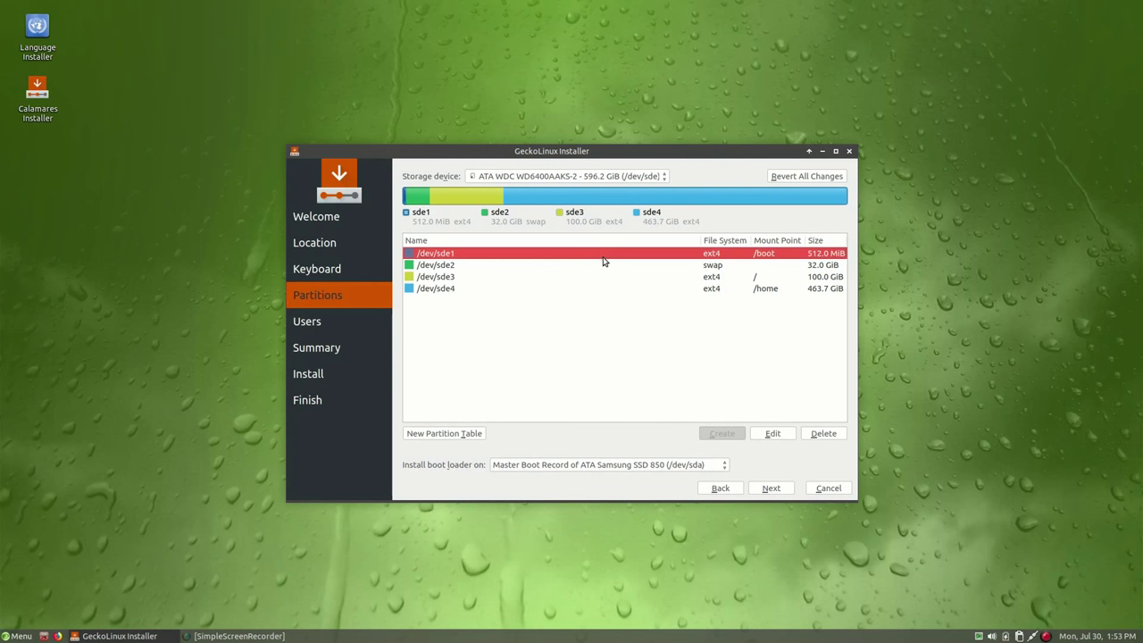
{"action": "left_click", "coordinate": [772, 434]}
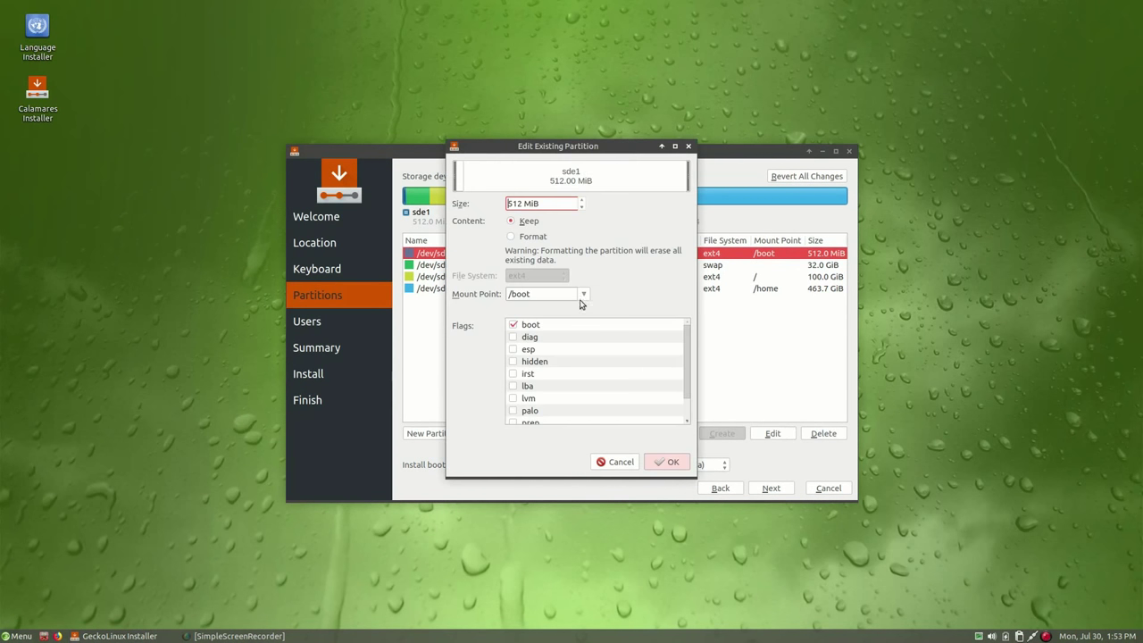
{"action": "left_click", "coordinate": [534, 239]}
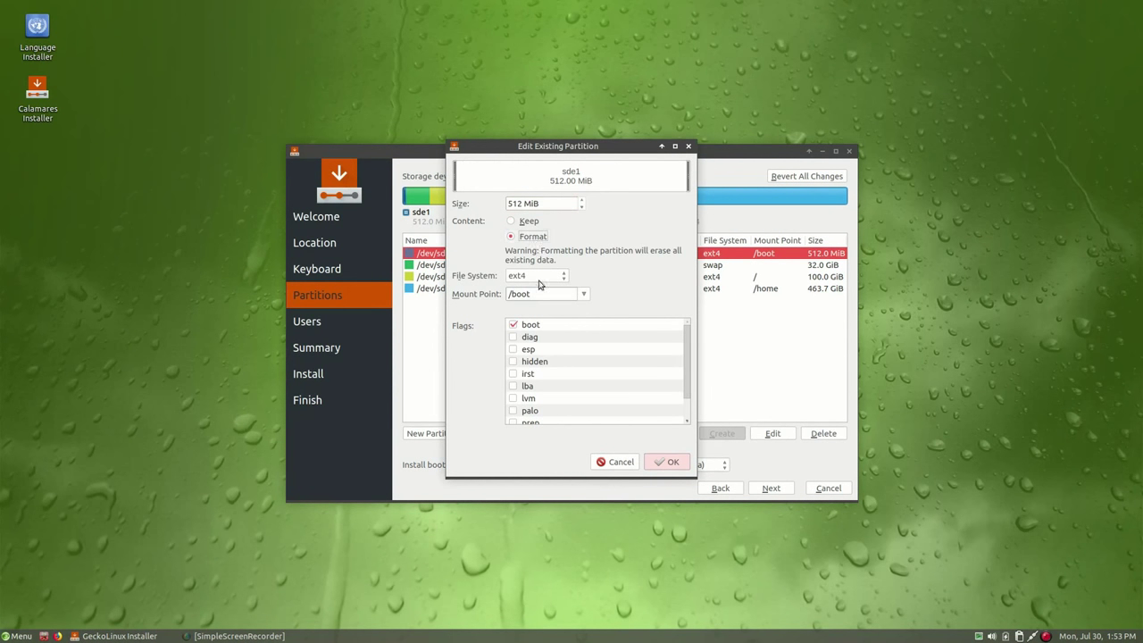
{"action": "left_click", "coordinate": [672, 461]}
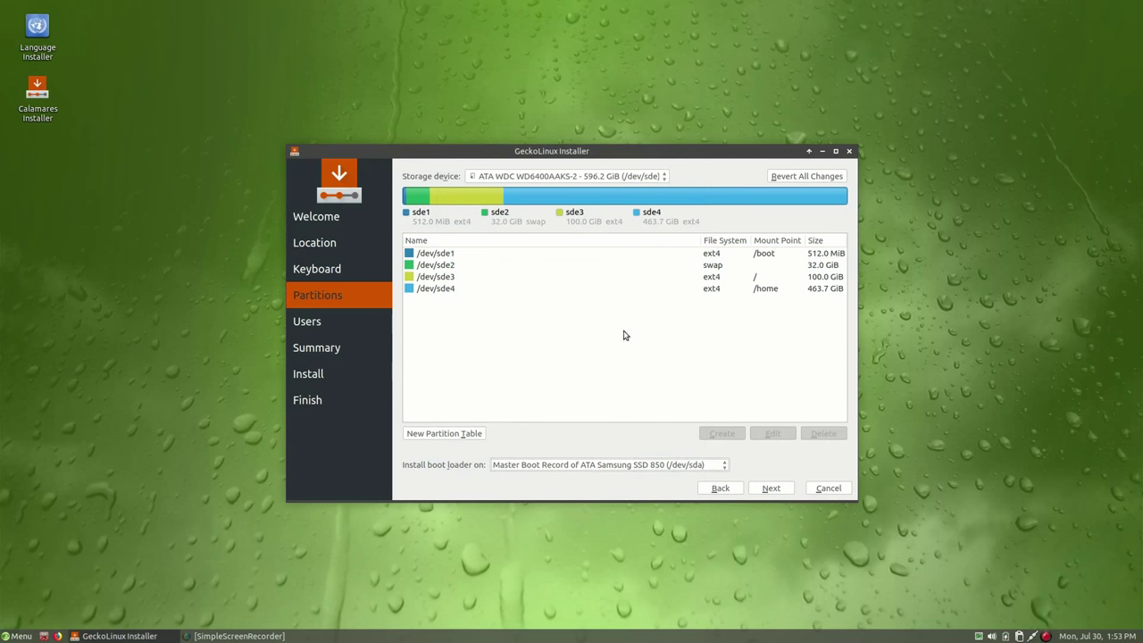
Install the boot loader on /dev/sde (MBR) and proceed to user setup
{"action": "left_click", "coordinate": [613, 466]}
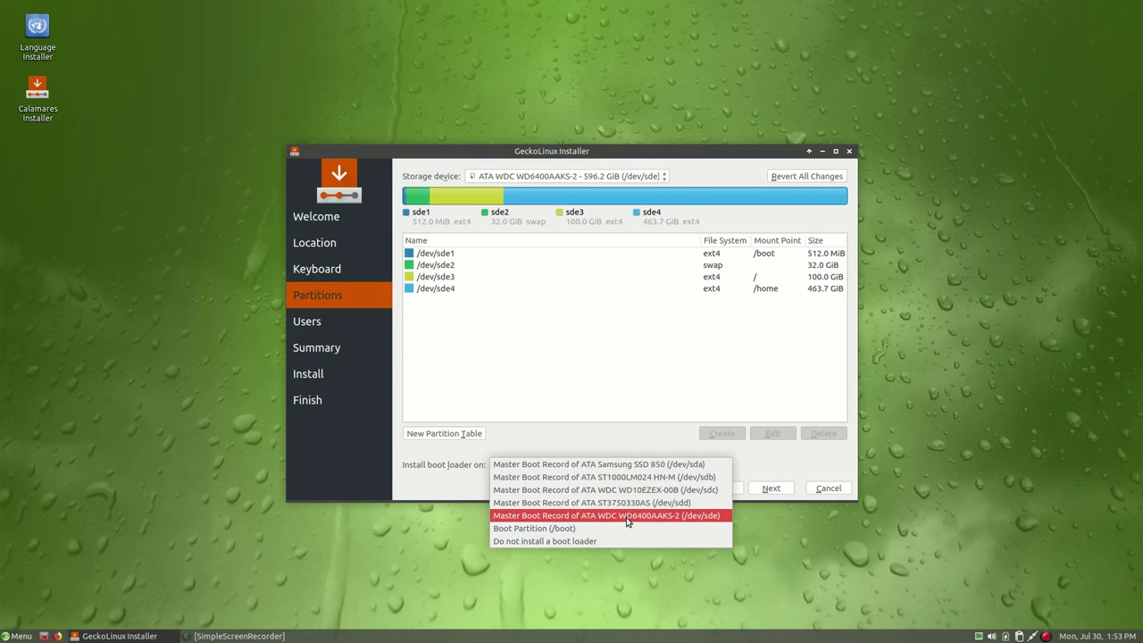
{"action": "left_click", "coordinate": [628, 516]}
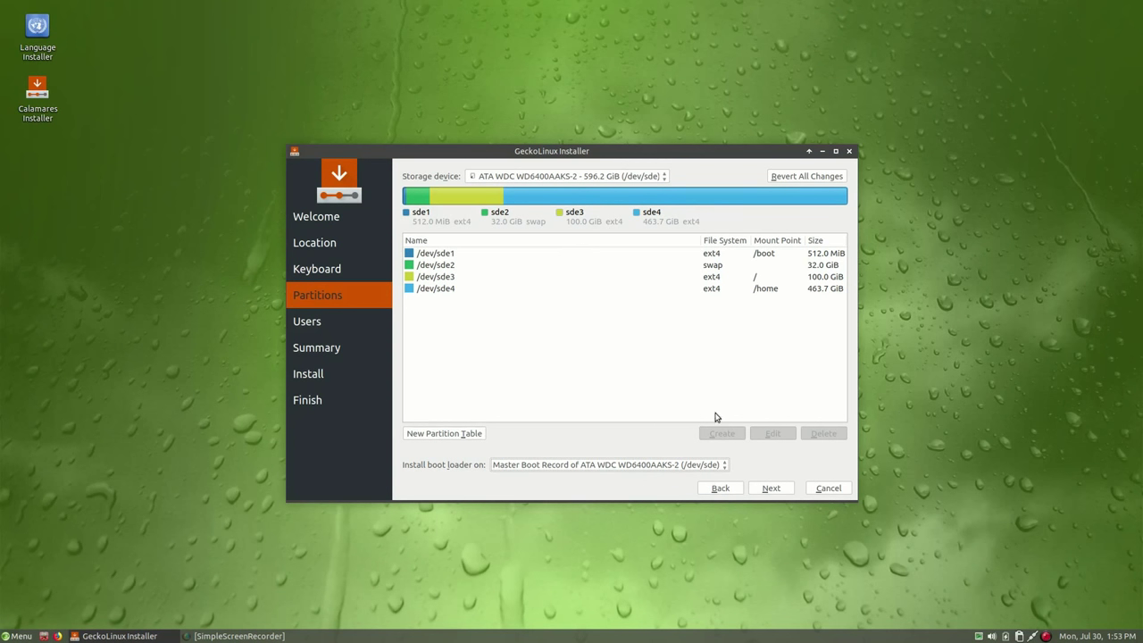
{"action": "left_click", "coordinate": [775, 489]}
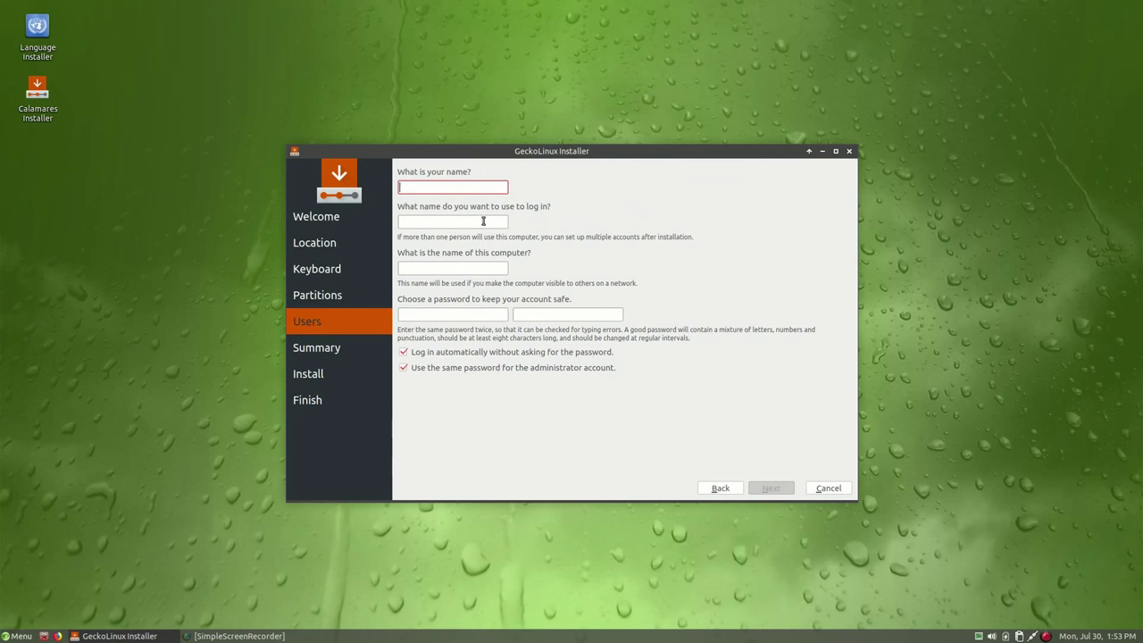
Enter the user's name and login, and set the computer name to icarus
{"action": "type", "text": "silent"}
{"action": "key", "text": "Tab"}
{"action": "key", "text": "Tab"}
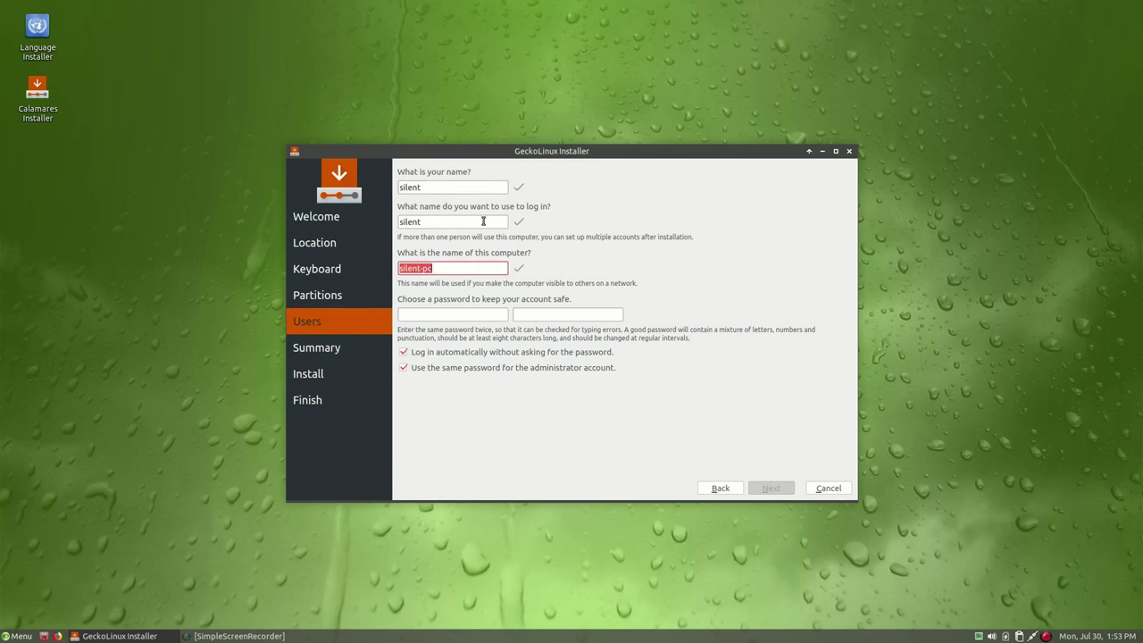
{"action": "type", "text": "icarus"}
{"action": "key", "text": "Tab"}
Enter and confirm the account password, turn off automatic login, and reach the Summary
{"action": "type", "text": "s"}
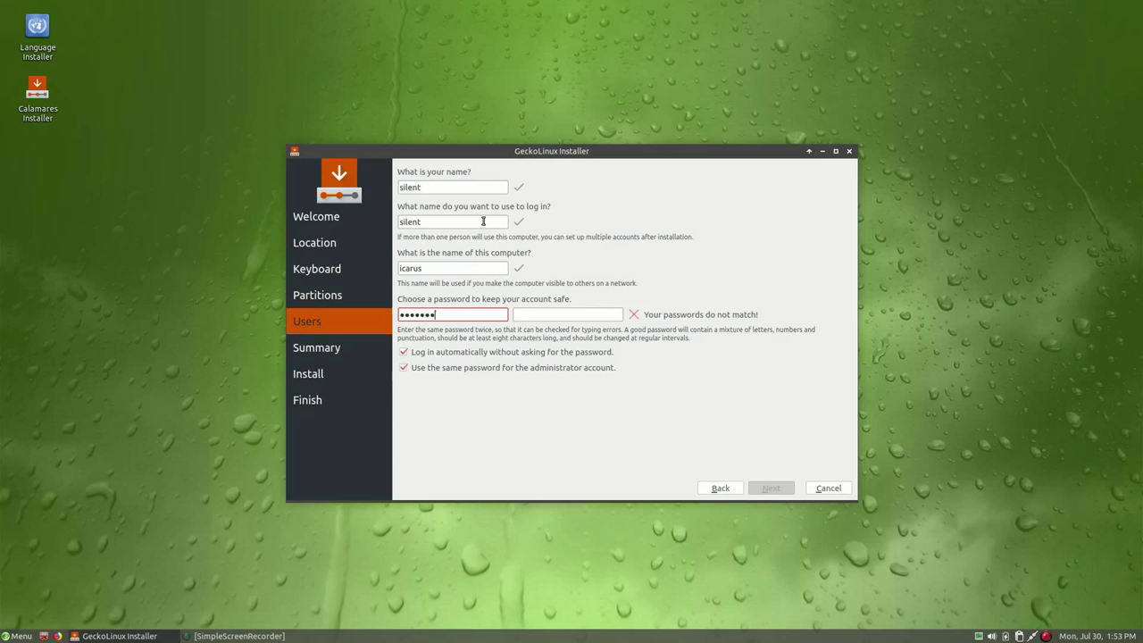
{"action": "type", "text": "s"}
{"action": "key", "text": "Tab"}
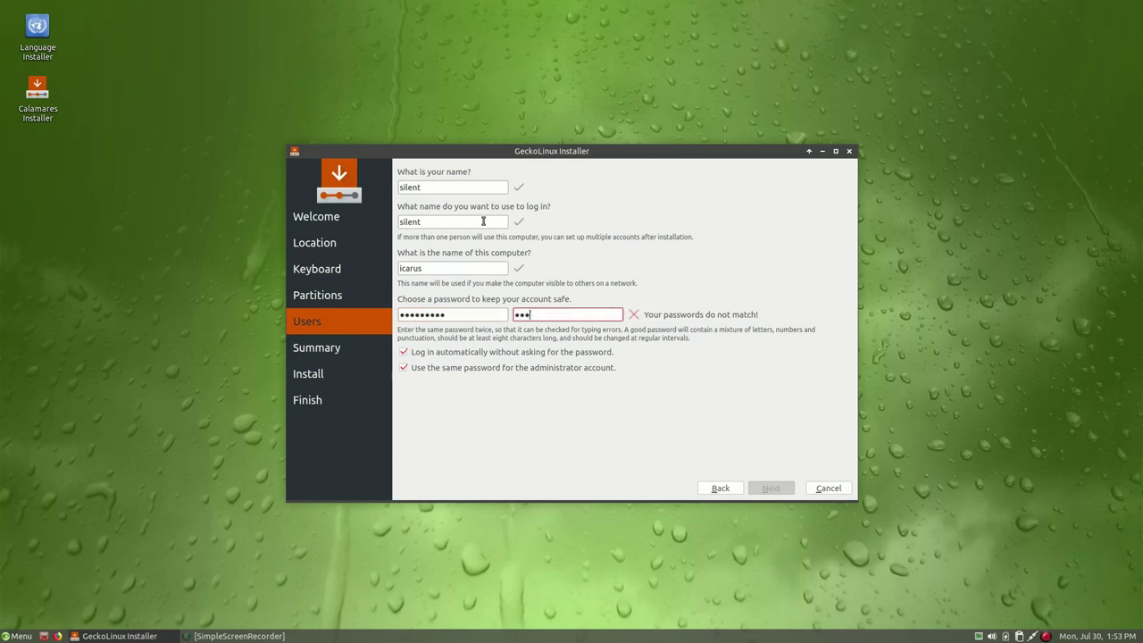
{"action": "type", "text": "s"}
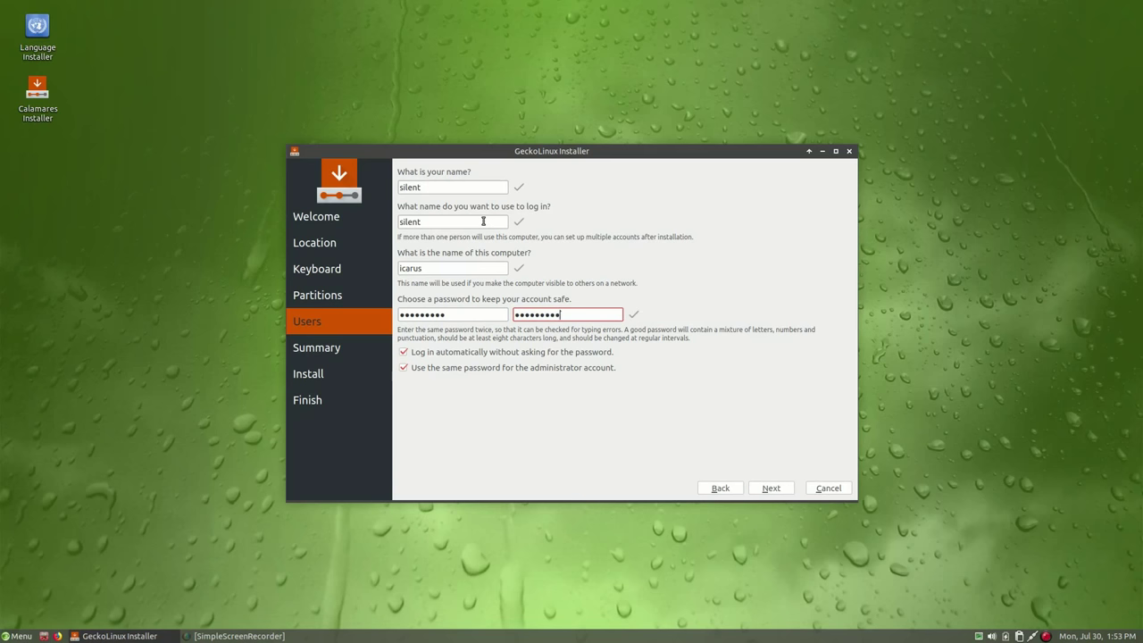
{"action": "key", "text": "Tab"}
{"action": "key", "text": "space"}
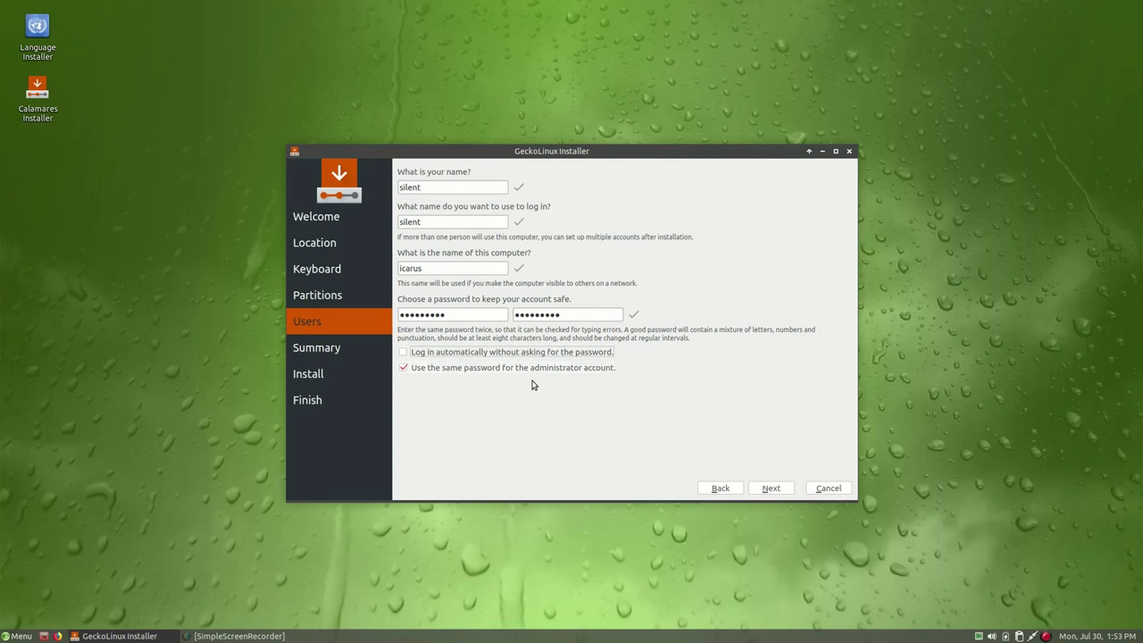
{"action": "left_click", "coordinate": [771, 488]}
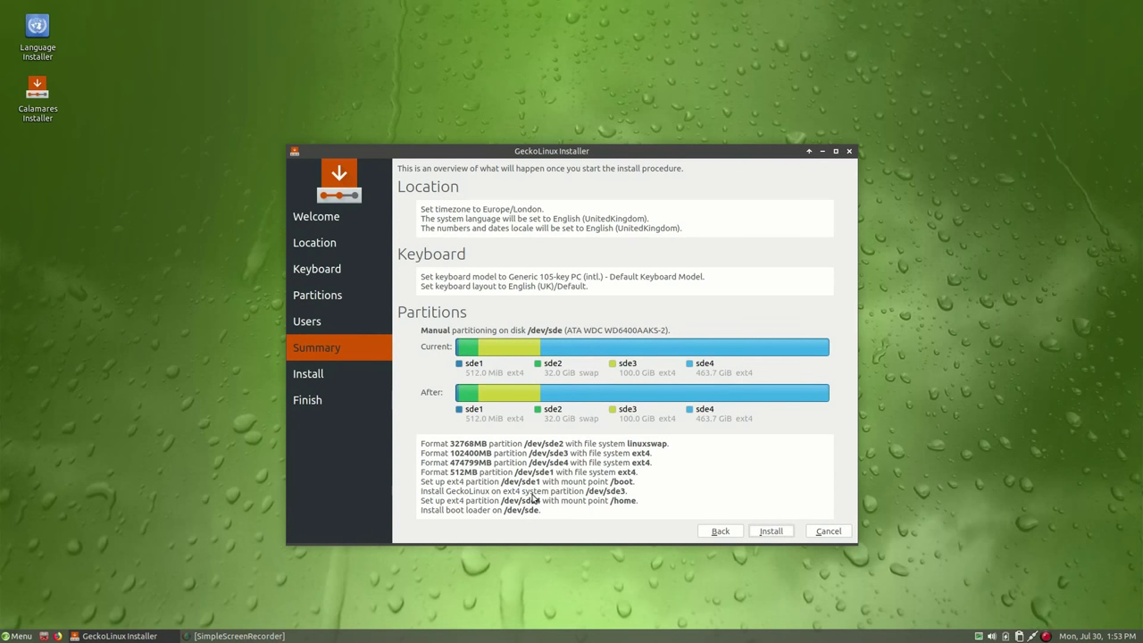
Review the planned partition changes on the Summary page and start installing GeckoLinux
{"action": "left_click_drag", "start_coordinate": [551, 162], "coordinate": [546, 116]}
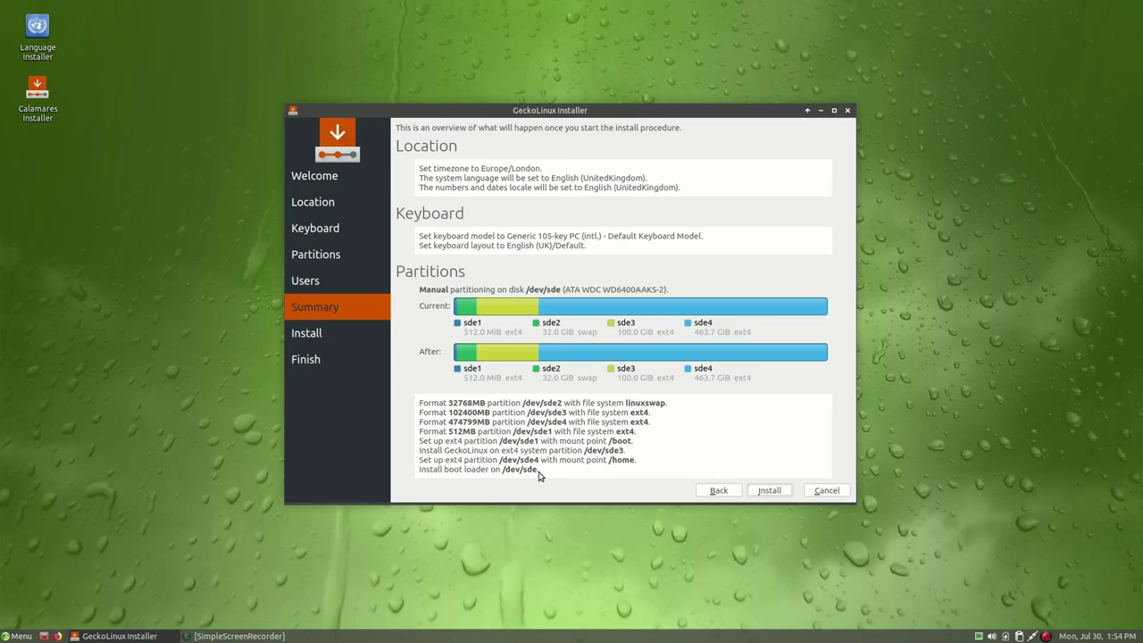
{"action": "left_click", "coordinate": [767, 490]}
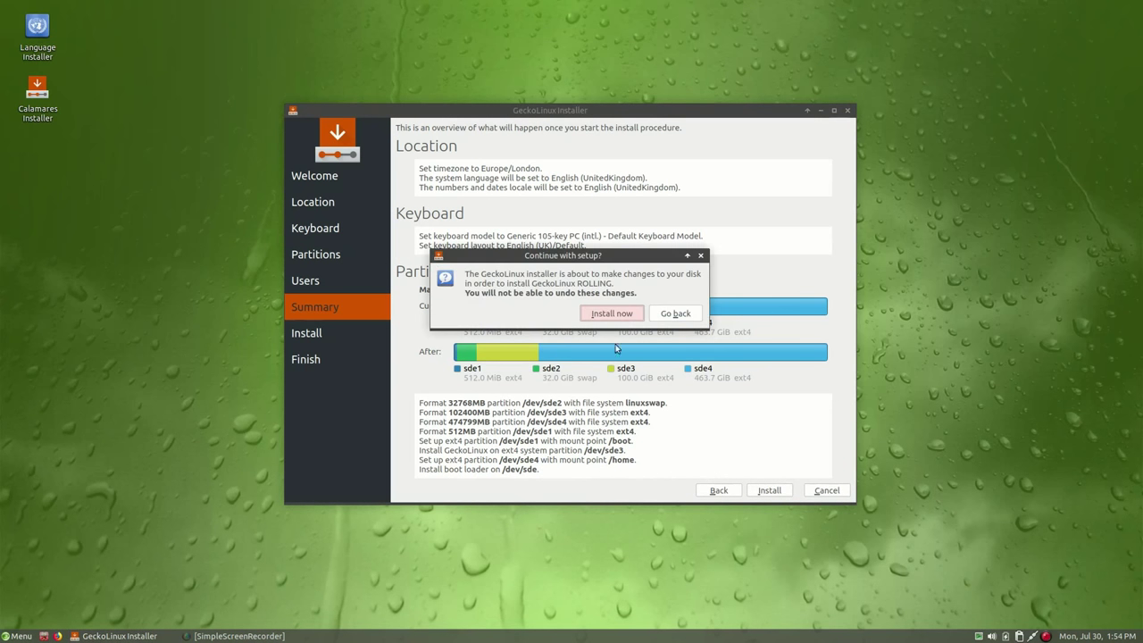
Confirm the install so formatting begins, then widen and shift the Calamares window left
{"action": "left_click", "coordinate": [622, 321]}
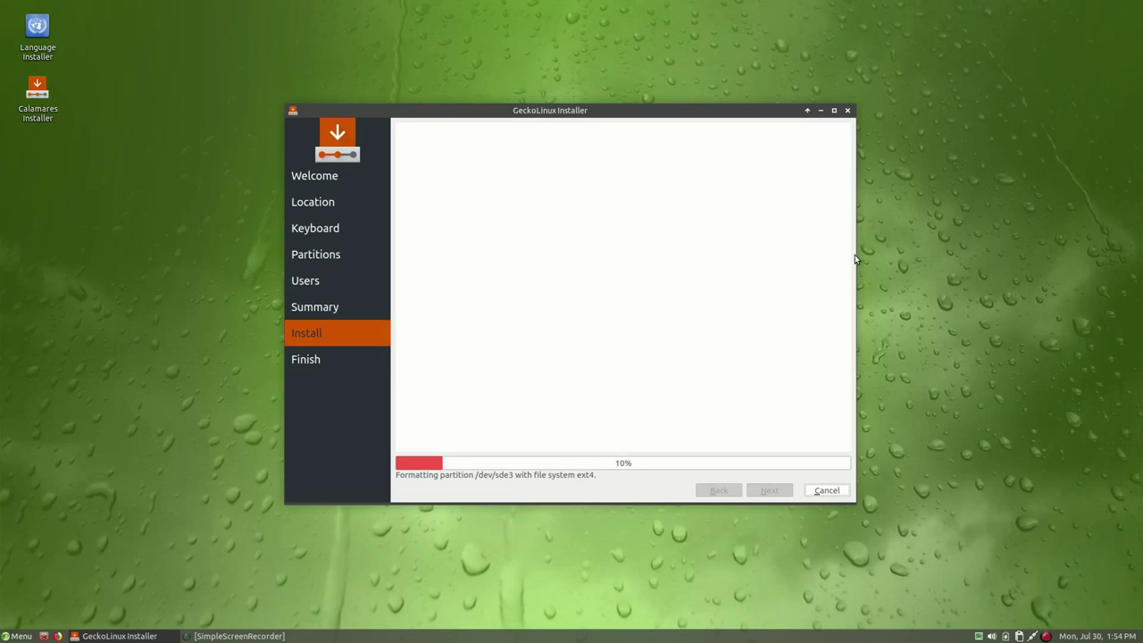
{"action": "left_click_drag", "start_coordinate": [852, 250], "coordinate": [918, 243]}
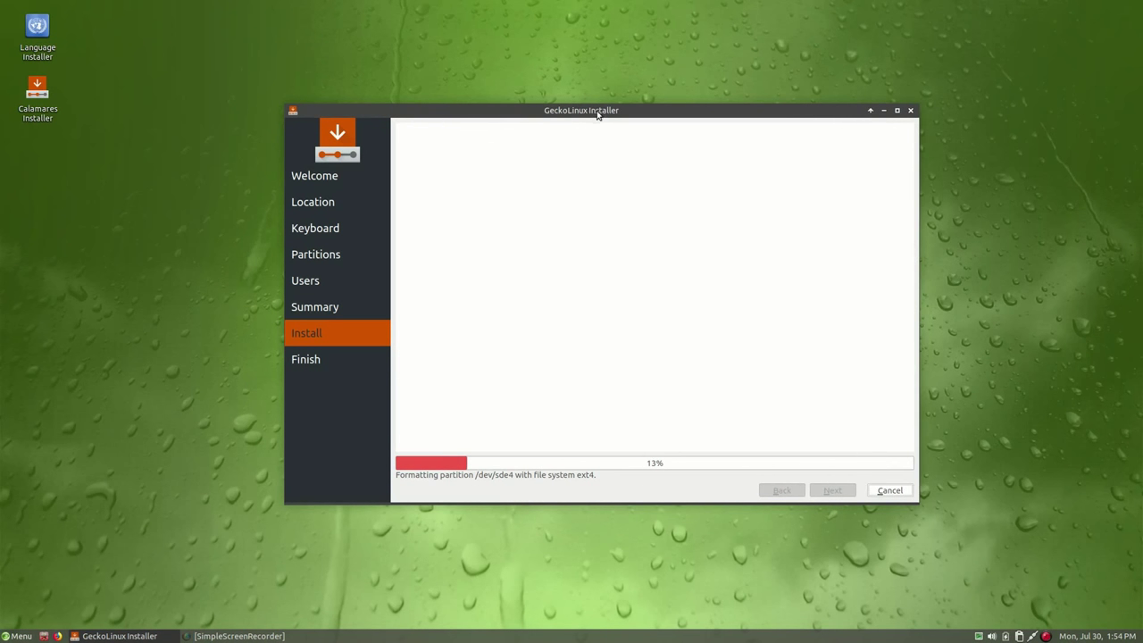
{"action": "left_click_drag", "start_coordinate": [597, 114], "coordinate": [547, 104]}
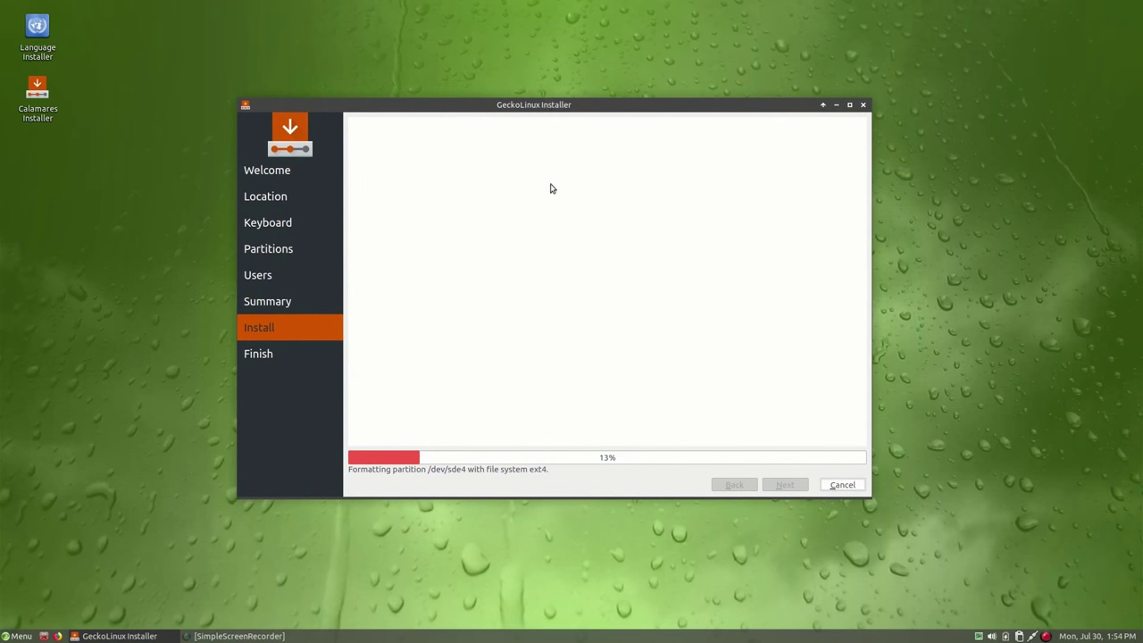
{"action": "left_click", "coordinate": [113, 500]}
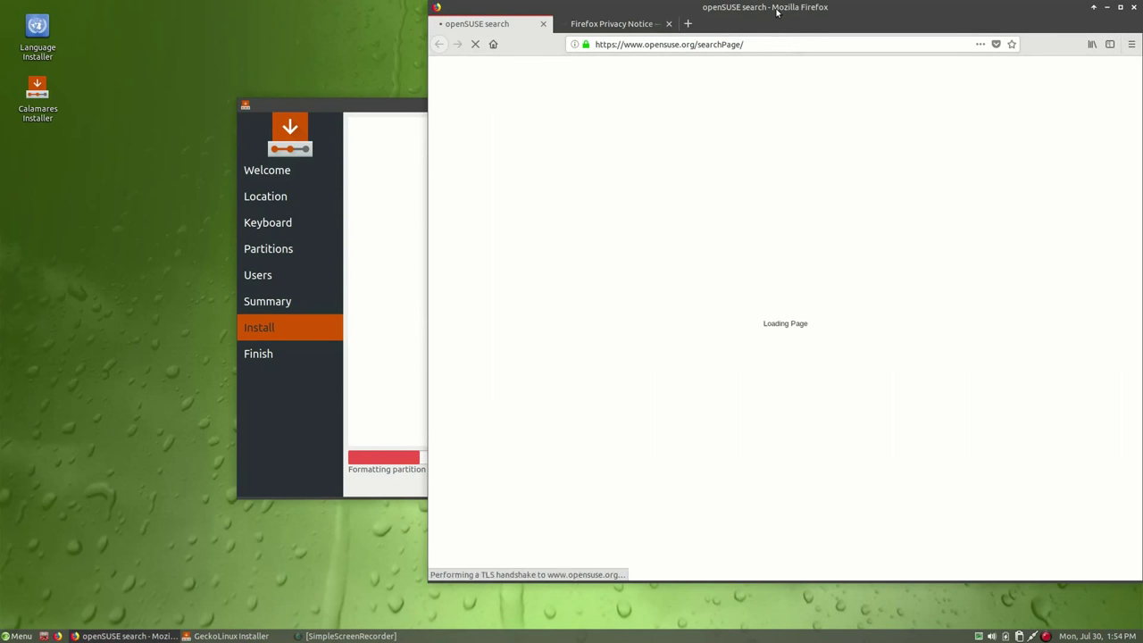
Maximize Firefox, dismiss the Privacy Notice tab, and search openSUSE for 'gecko linux'
{"action": "double_click", "coordinate": [777, 12]}
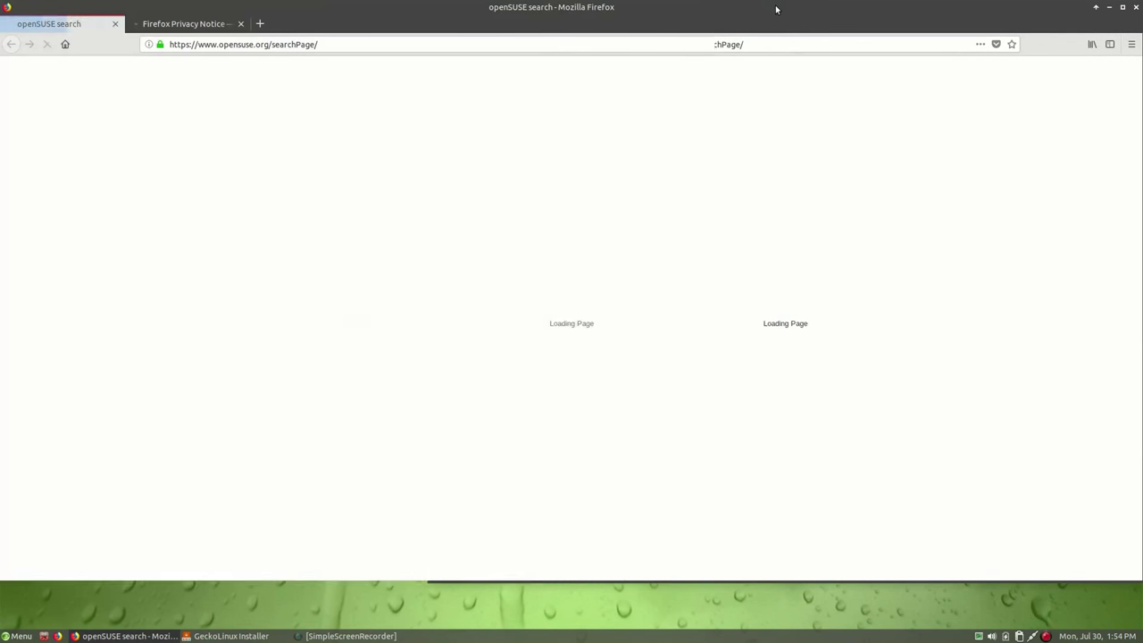
{"action": "left_click", "coordinate": [240, 24]}
{"action": "left_click", "coordinate": [533, 280]}
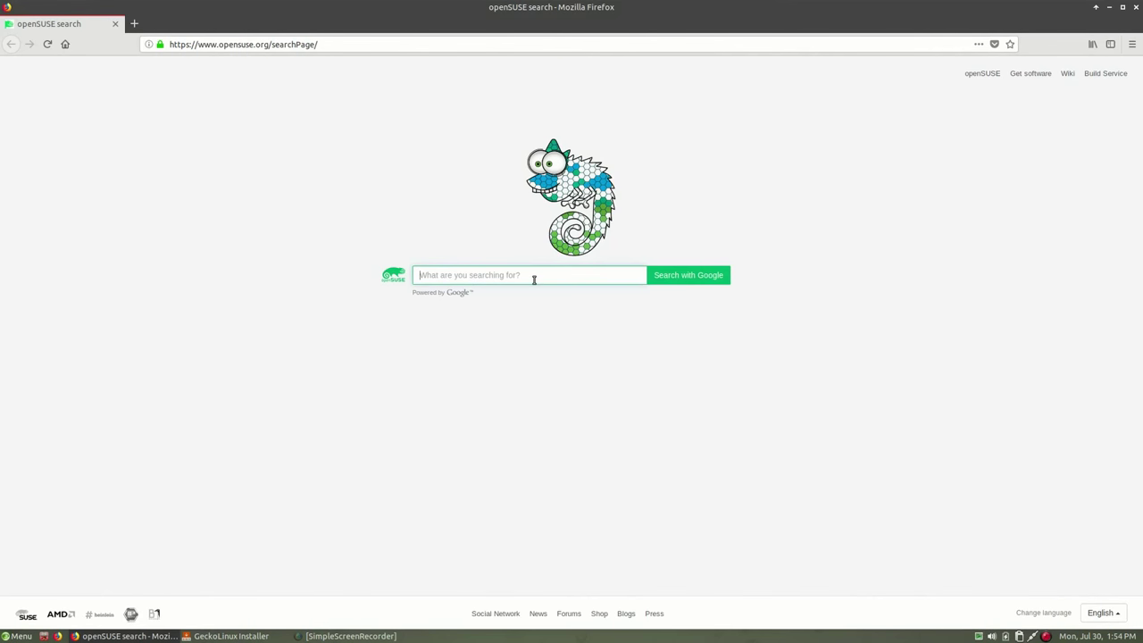
{"action": "type", "text": "gec"}
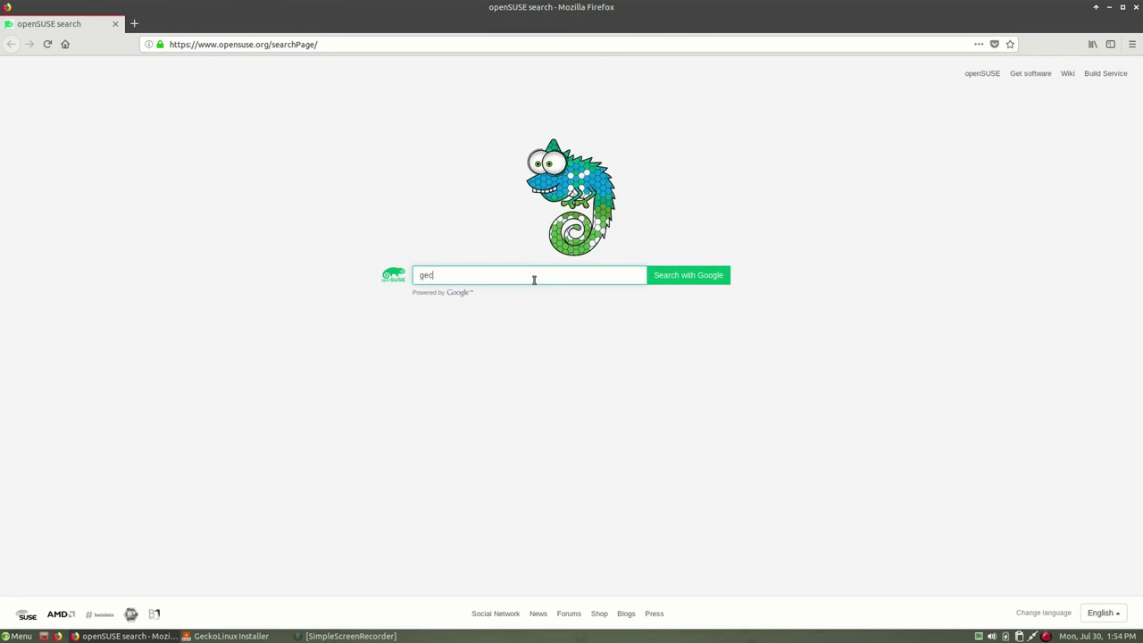
{"action": "type", "text": "ko linux"}
{"action": "key", "text": "Return"}
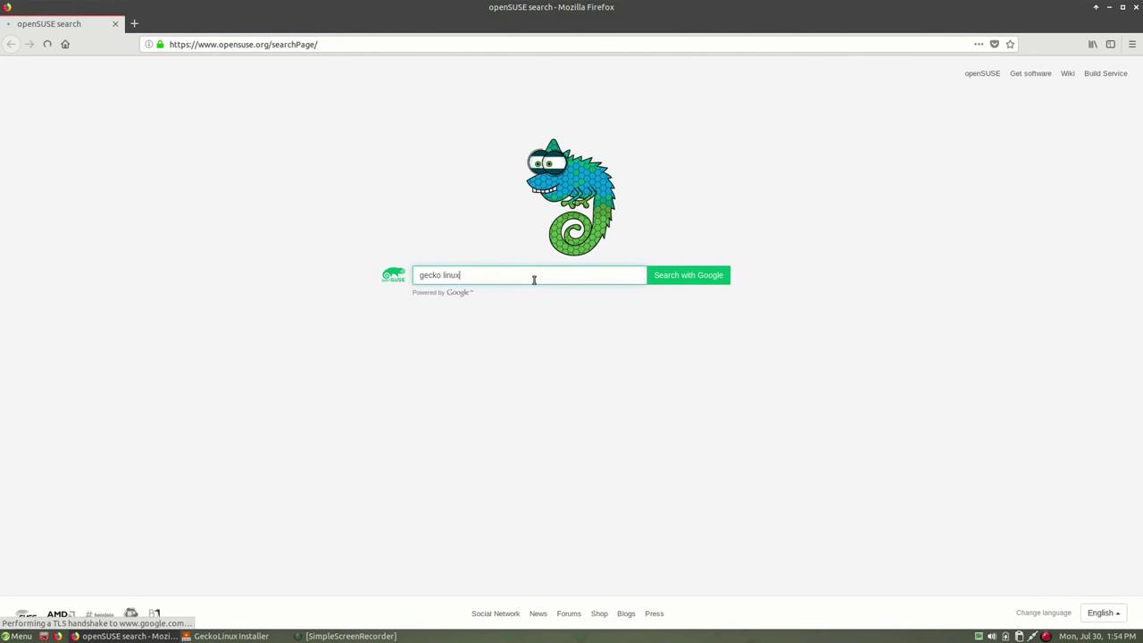
Open the geckolinux.github.io result and scroll through the Static, Rolling and NEXT downloads
{"action": "left_click", "coordinate": [179, 245]}
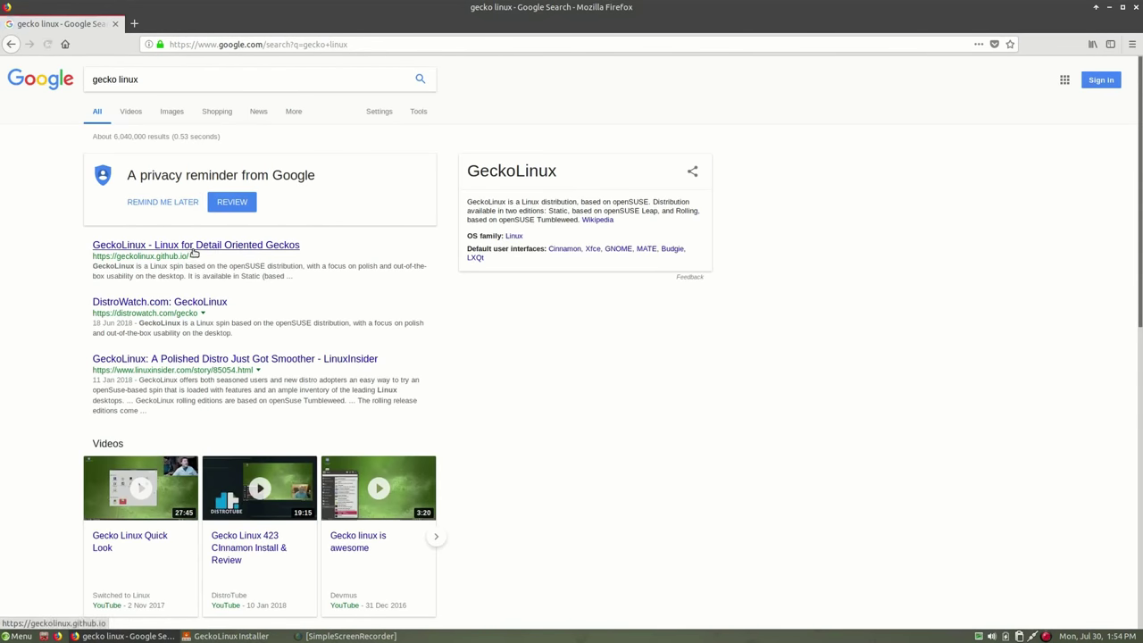
{"action": "scroll", "coordinate": [972, 230], "scroll_direction": "down", "scroll_amount": 5}
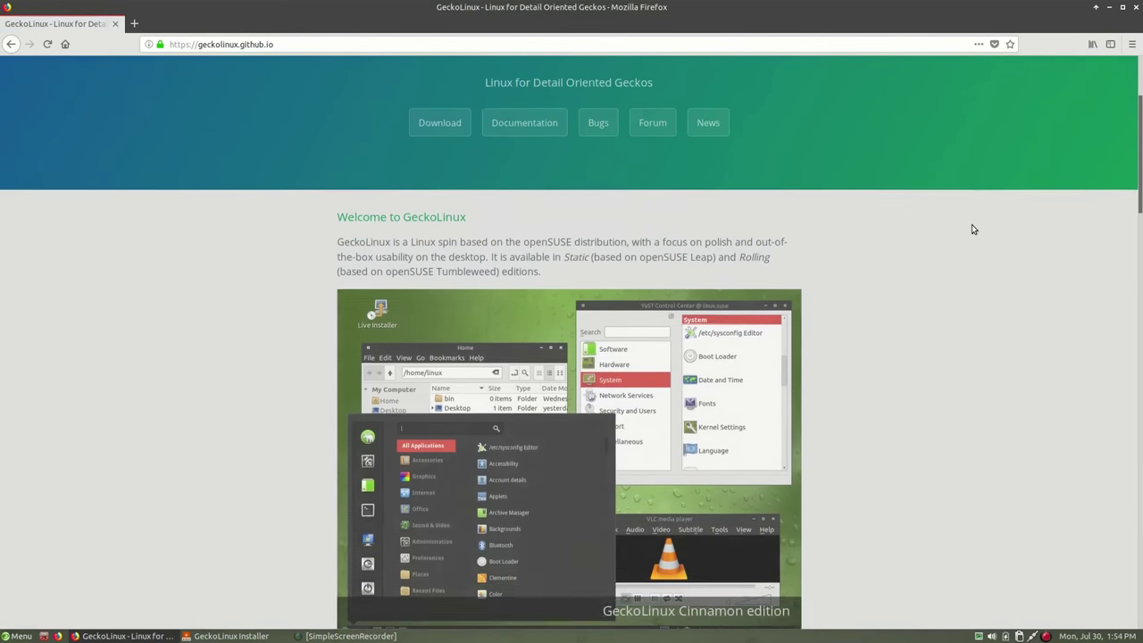
{"action": "scroll", "coordinate": [972, 224], "scroll_direction": "down", "scroll_amount": 15}
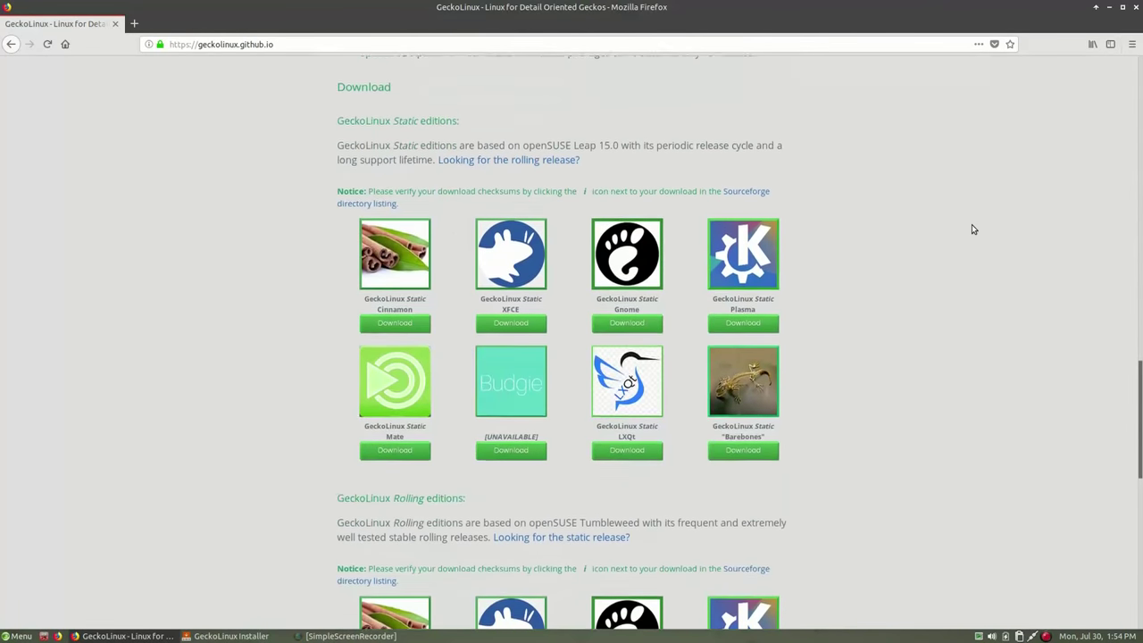
{"action": "scroll", "coordinate": [915, 300], "scroll_direction": "down", "scroll_amount": 4}
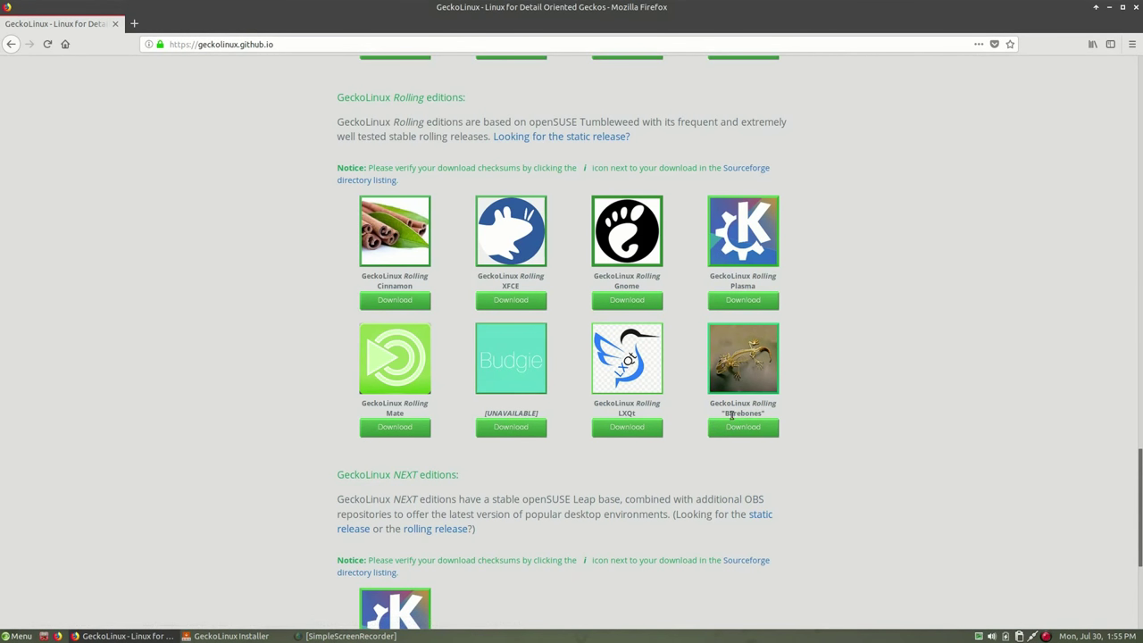
{"action": "scroll", "coordinate": [1003, 361], "scroll_direction": "down", "scroll_amount": 3}
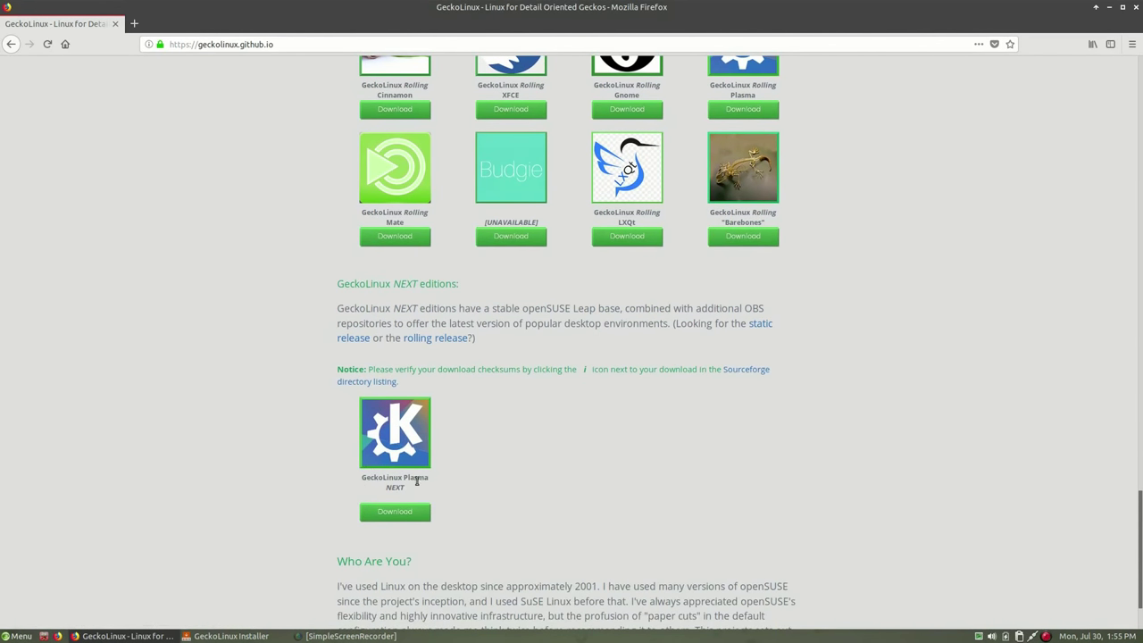
{"action": "scroll", "coordinate": [1007, 244], "scroll_direction": "up", "scroll_amount": 10}
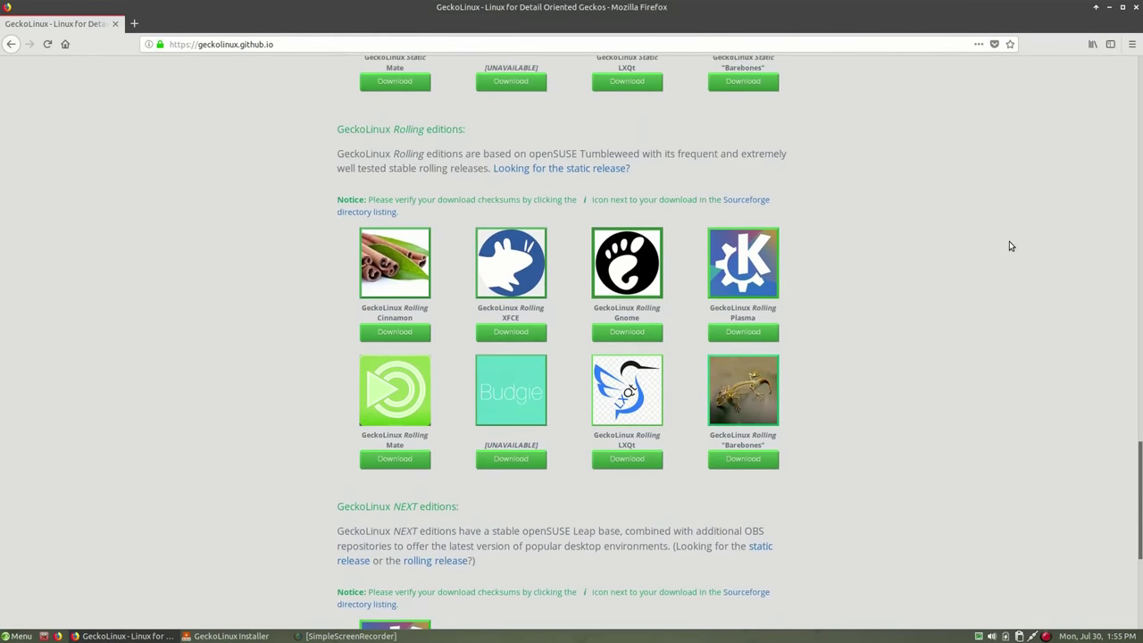
Close Firefox, and once installation completes tick 'Restart now' on the Finish page
{"action": "left_click", "coordinate": [1135, 9]}
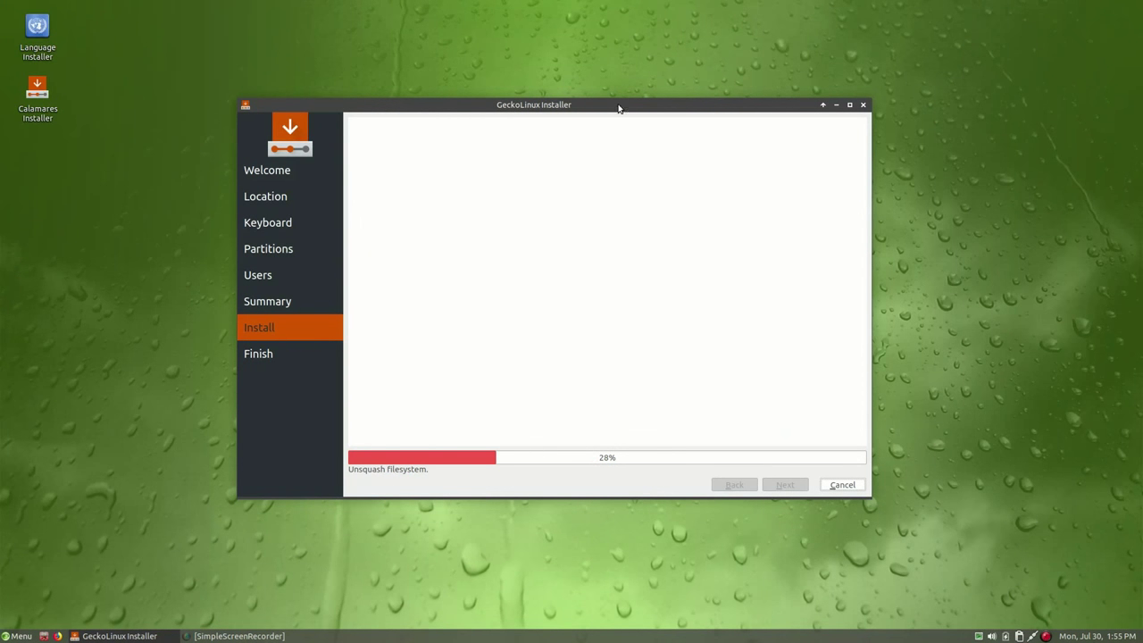
{"action": "left_click_drag", "start_coordinate": [618, 108], "coordinate": [617, 103]}
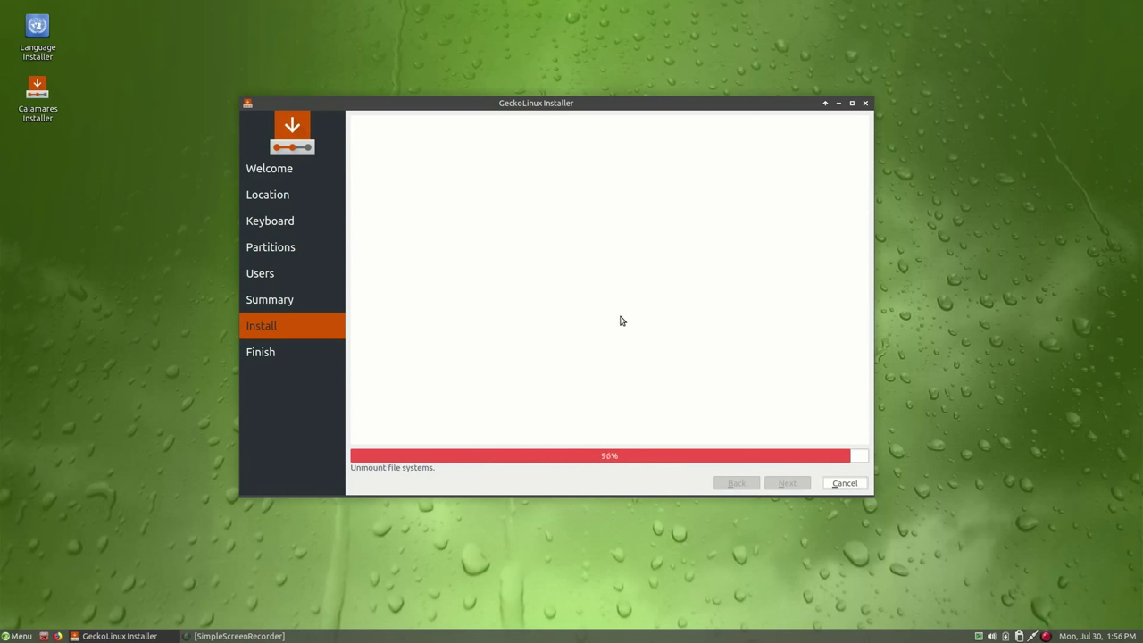
{"action": "left_click", "coordinate": [612, 343]}
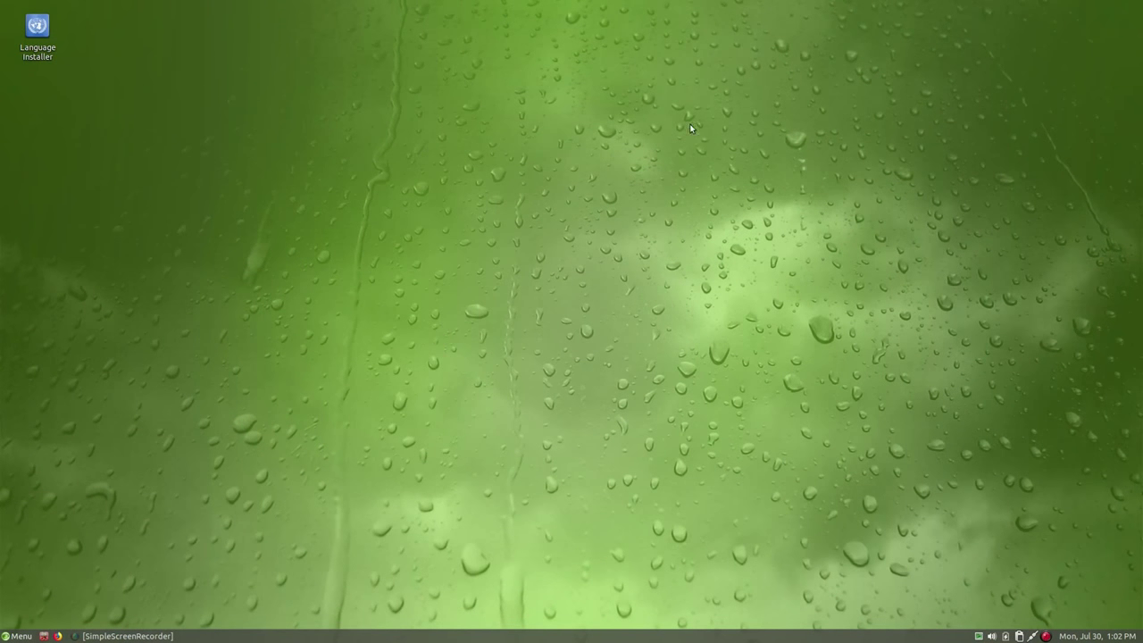
Open Thunar on the home folder, then enlarge its window and widen the places sidebar
{"action": "left_click", "coordinate": [42, 636]}
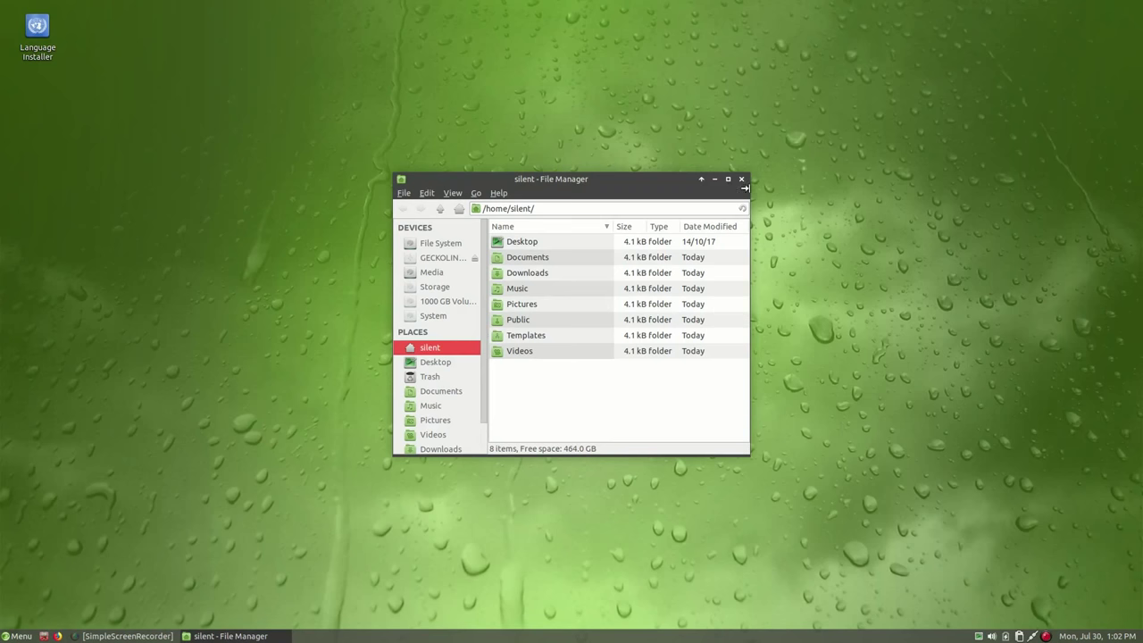
{"action": "left_click_drag", "start_coordinate": [744, 187], "coordinate": [946, 126]}
{"action": "left_click_drag", "start_coordinate": [783, 127], "coordinate": [696, 147]}
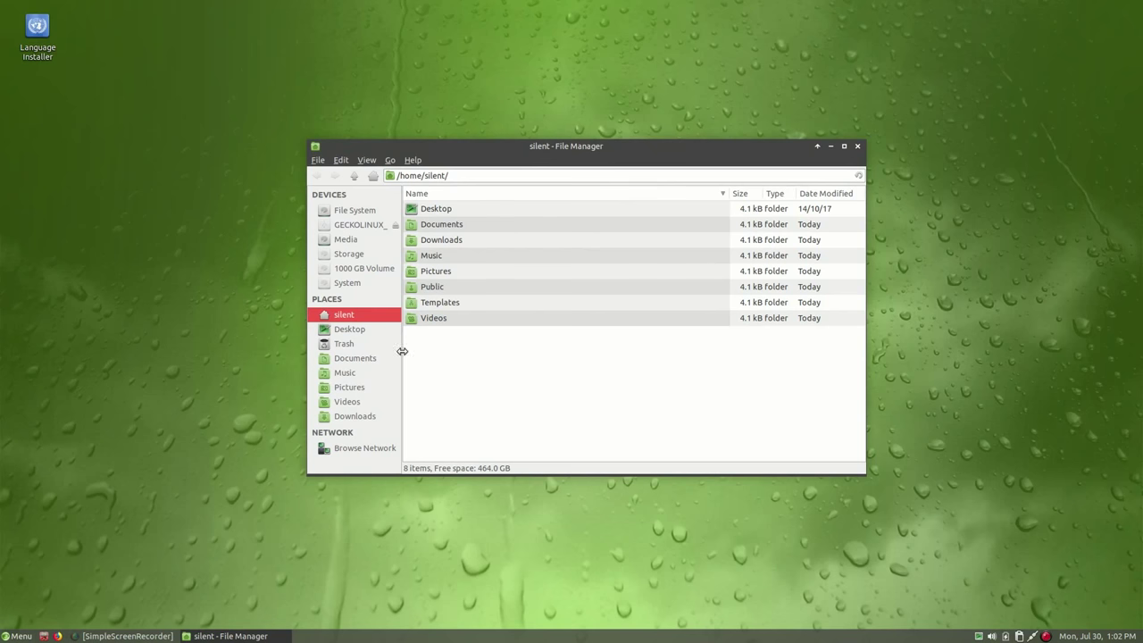
{"action": "left_click_drag", "start_coordinate": [402, 355], "coordinate": [427, 353]}
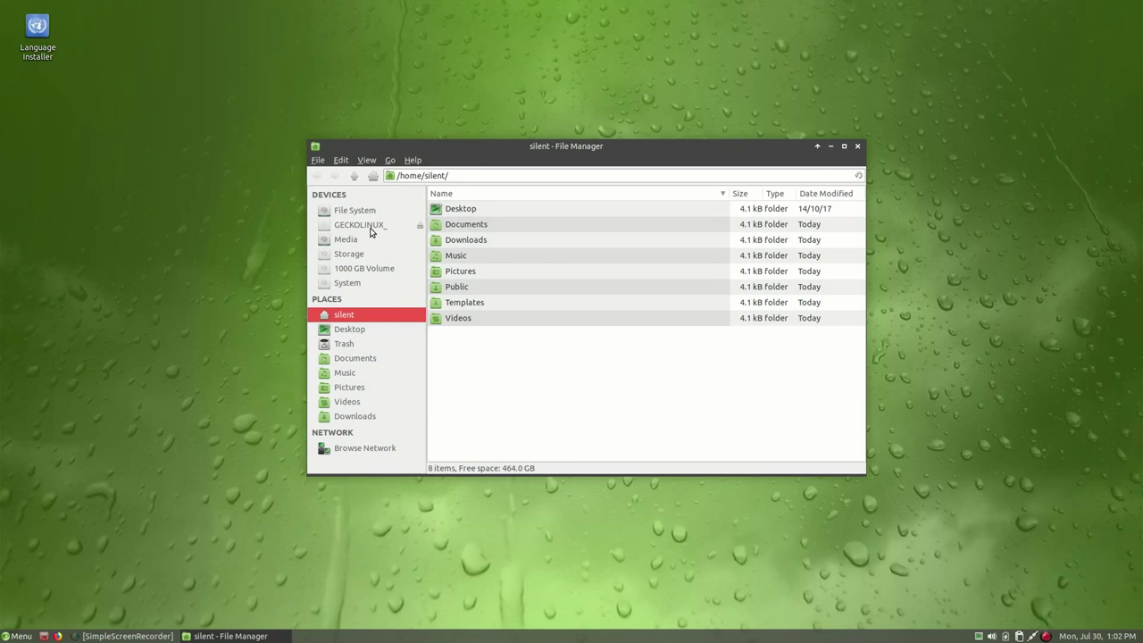
Browse the GECKOLINUX_ drive, then the root File System, scrolling its 20 items
{"action": "left_click", "coordinate": [369, 227]}
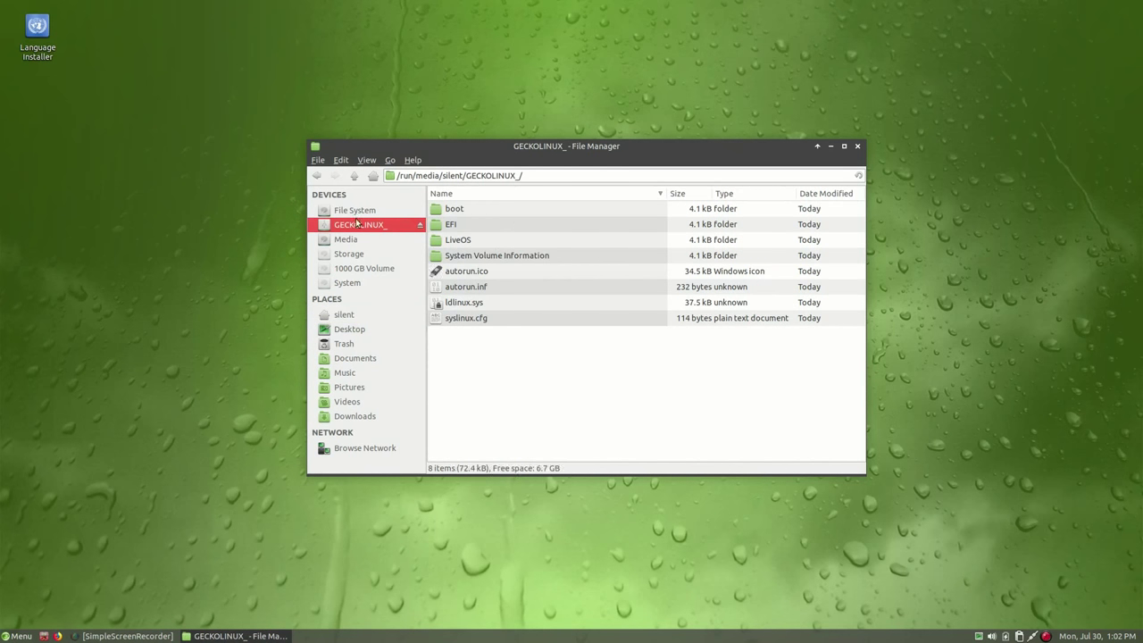
{"action": "left_click", "coordinate": [365, 210]}
{"action": "scroll", "coordinate": [571, 395], "scroll_direction": "down", "scroll_amount": 2}
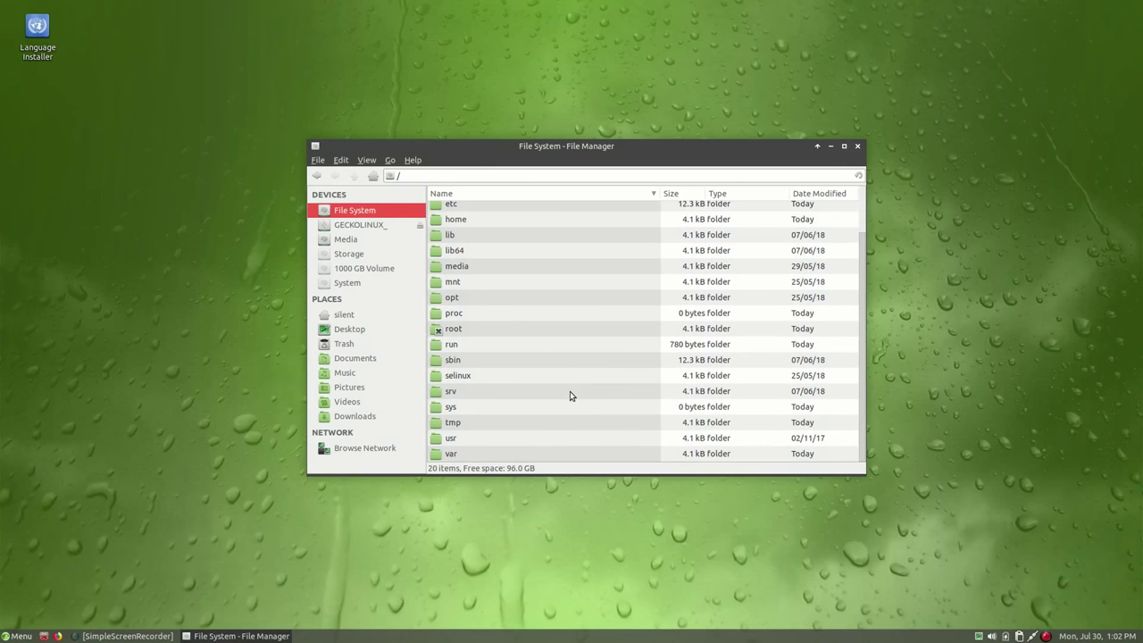
{"action": "scroll", "coordinate": [571, 396], "scroll_direction": "up", "scroll_amount": 2}
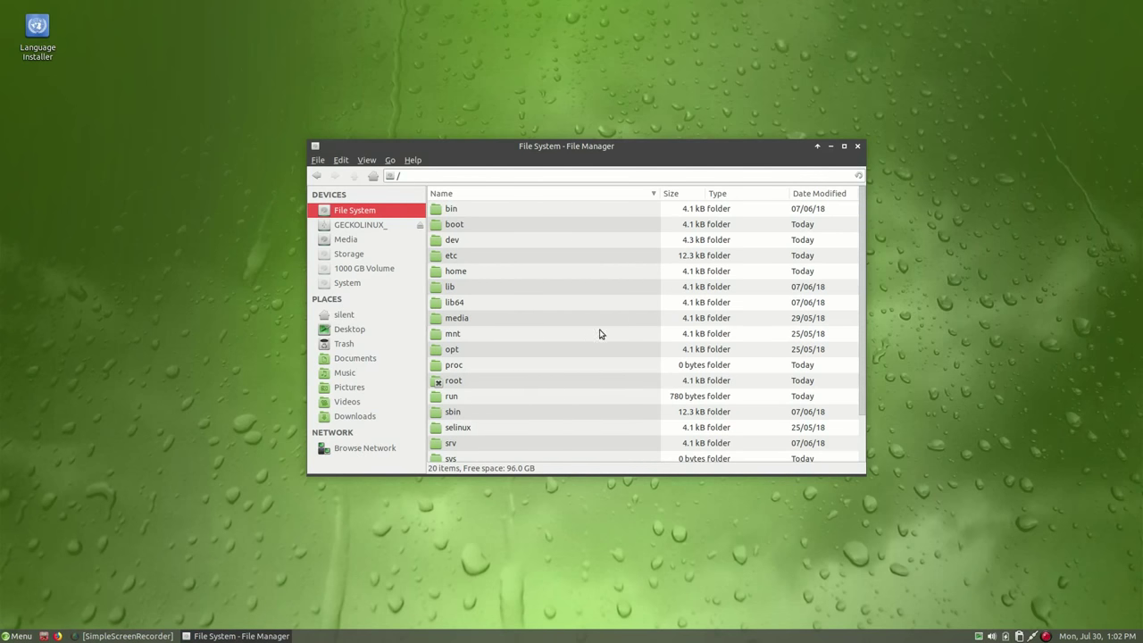
{"action": "scroll", "coordinate": [562, 308], "scroll_direction": "down", "scroll_amount": 2}
{"action": "scroll", "coordinate": [562, 308], "scroll_direction": "up", "scroll_amount": 2}
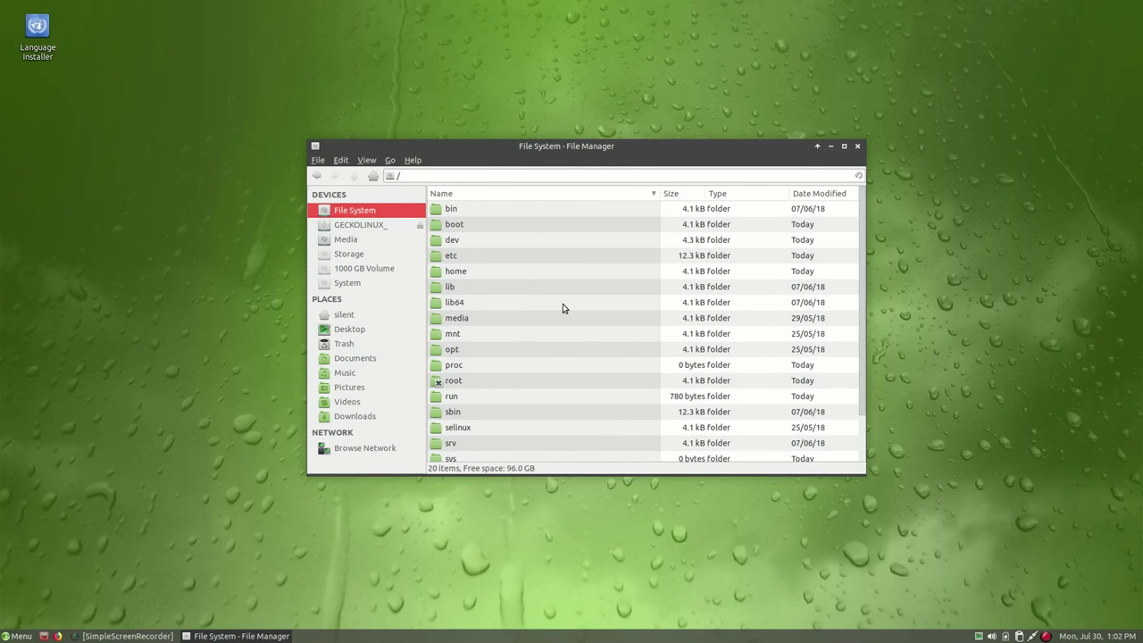
{"action": "left_click", "coordinate": [856, 147]}
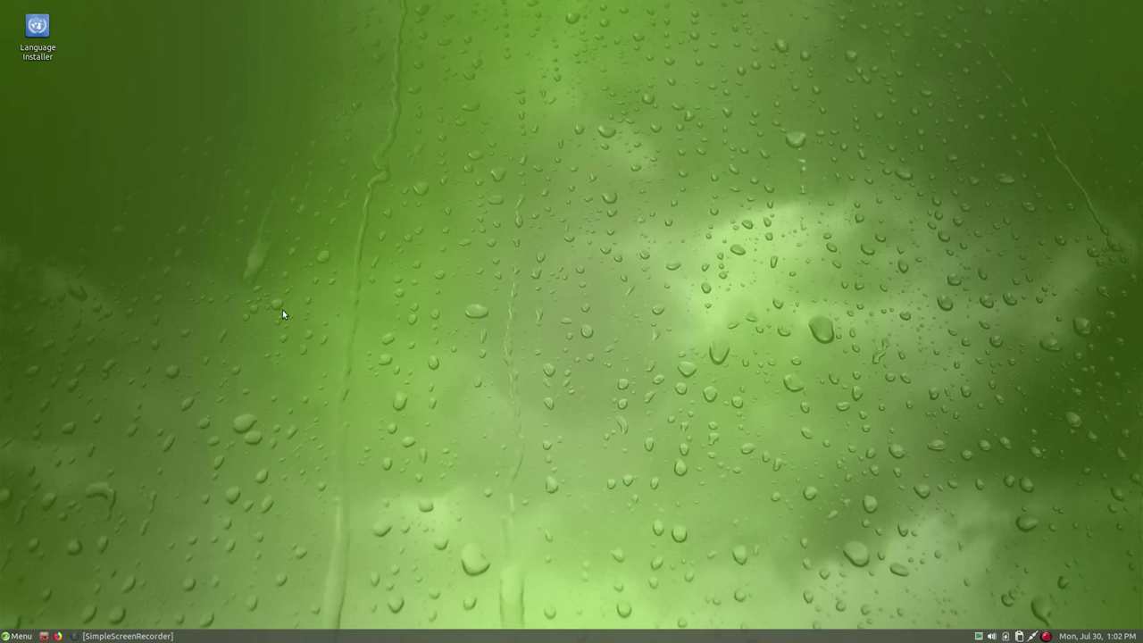